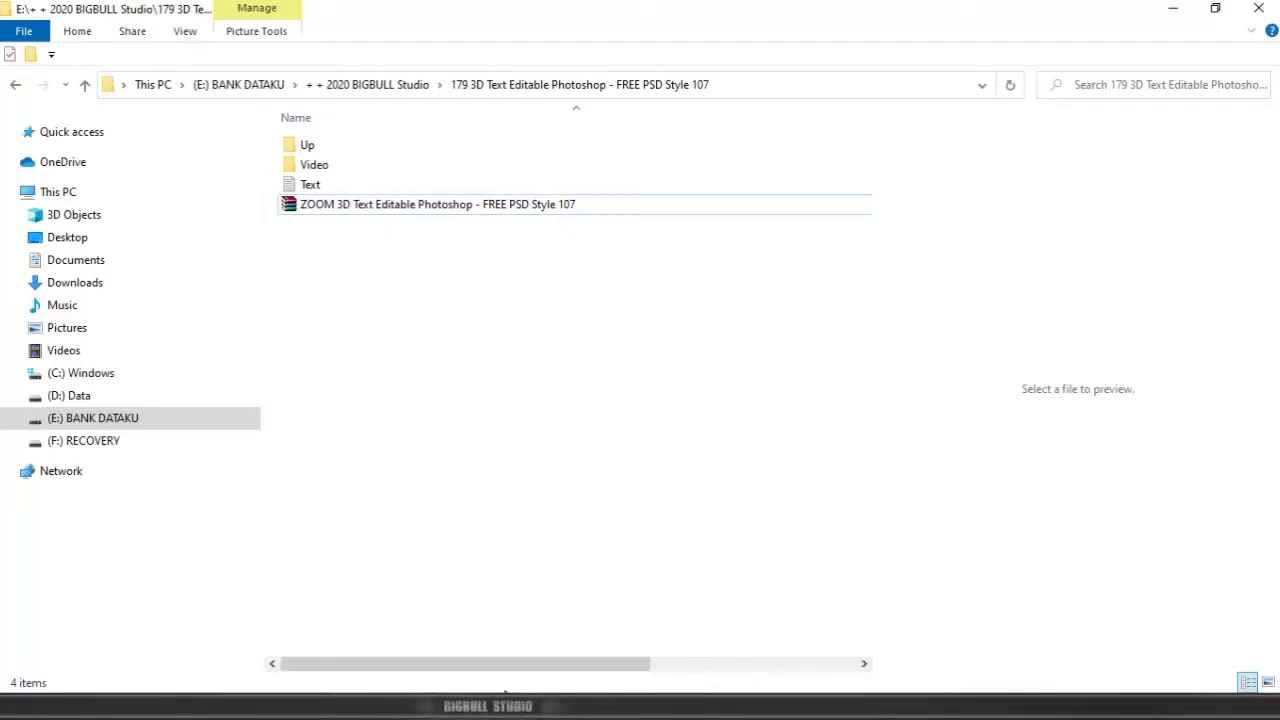
Step: Extract the ZOOM .rar into its folder and open the extracted PSD in Photoshop
click(500, 210)
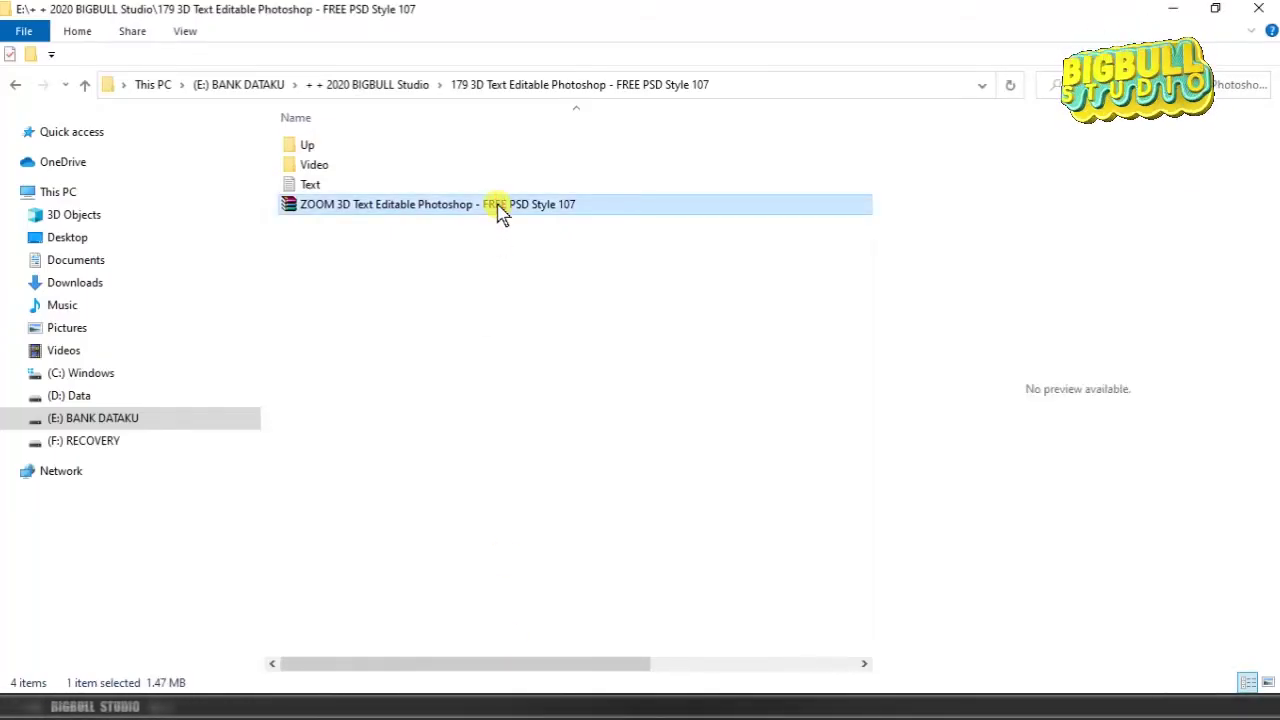
right_click(498, 206)
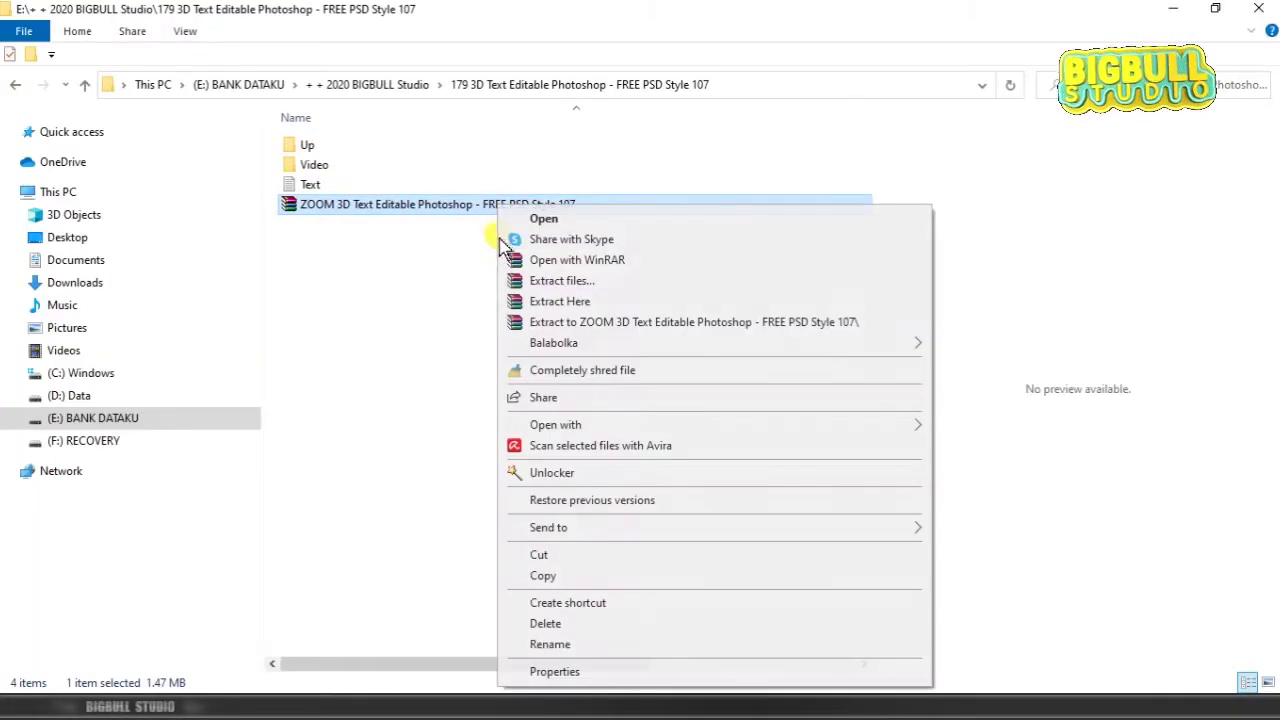
click(548, 302)
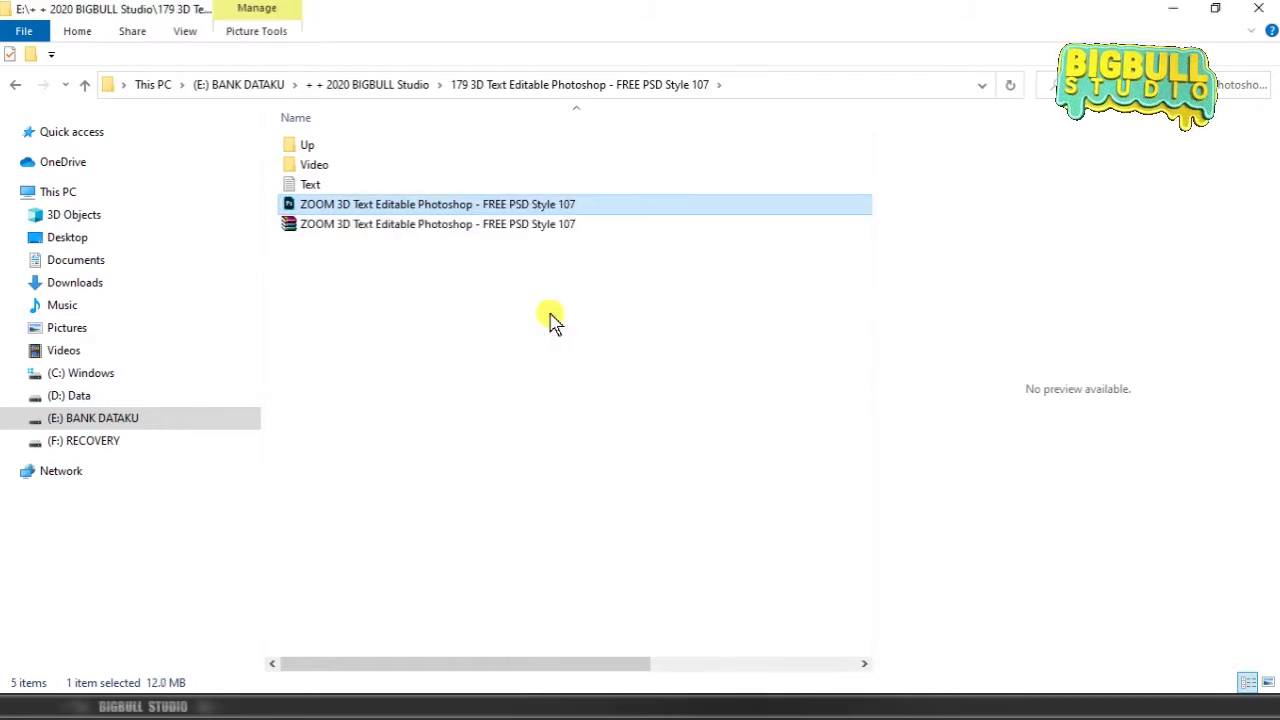
right_click(540, 210)
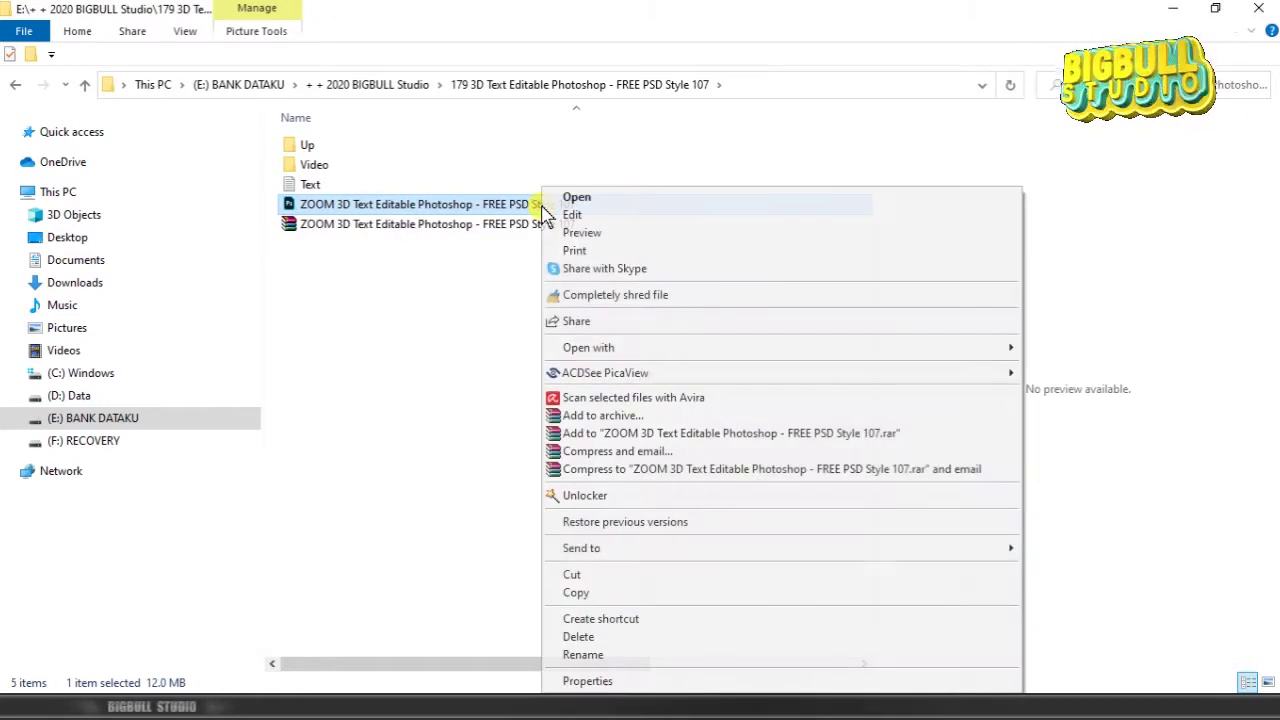
click(622, 198)
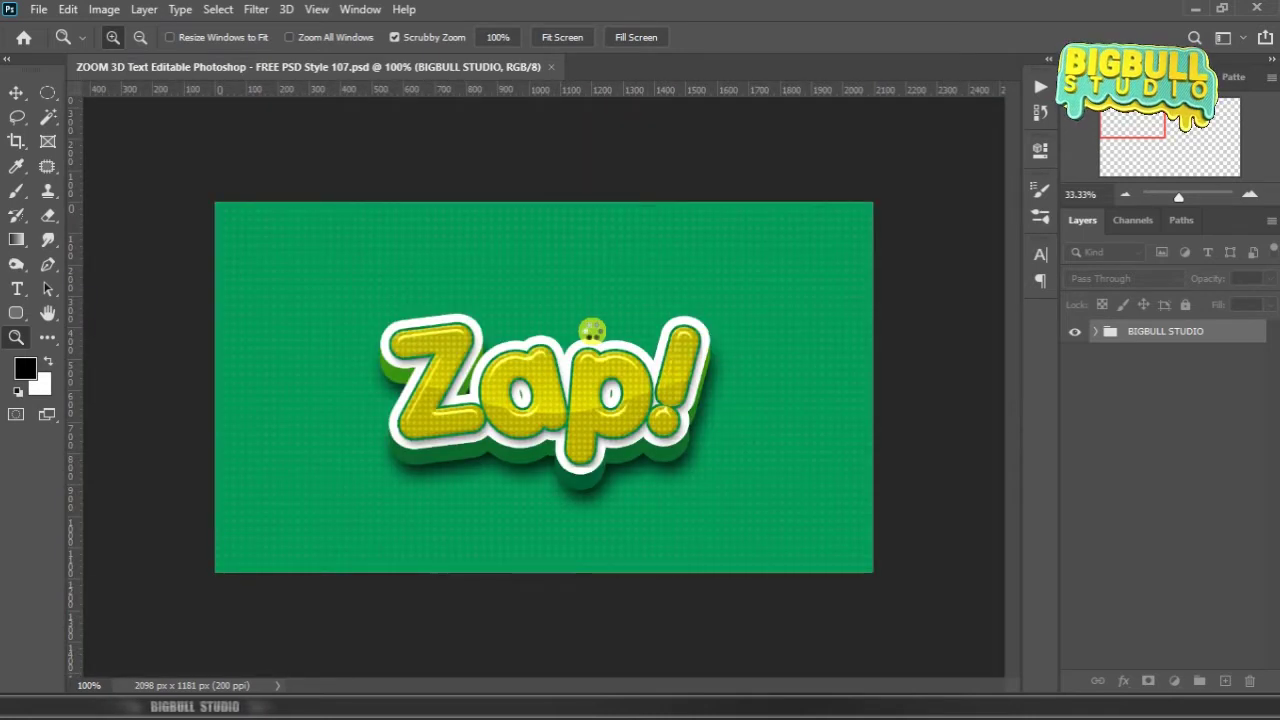
Step: Fit the design on screen and edit the contents of the YOUR TEXT smart object in BIGBULL STUDIO
right_click(592, 330)
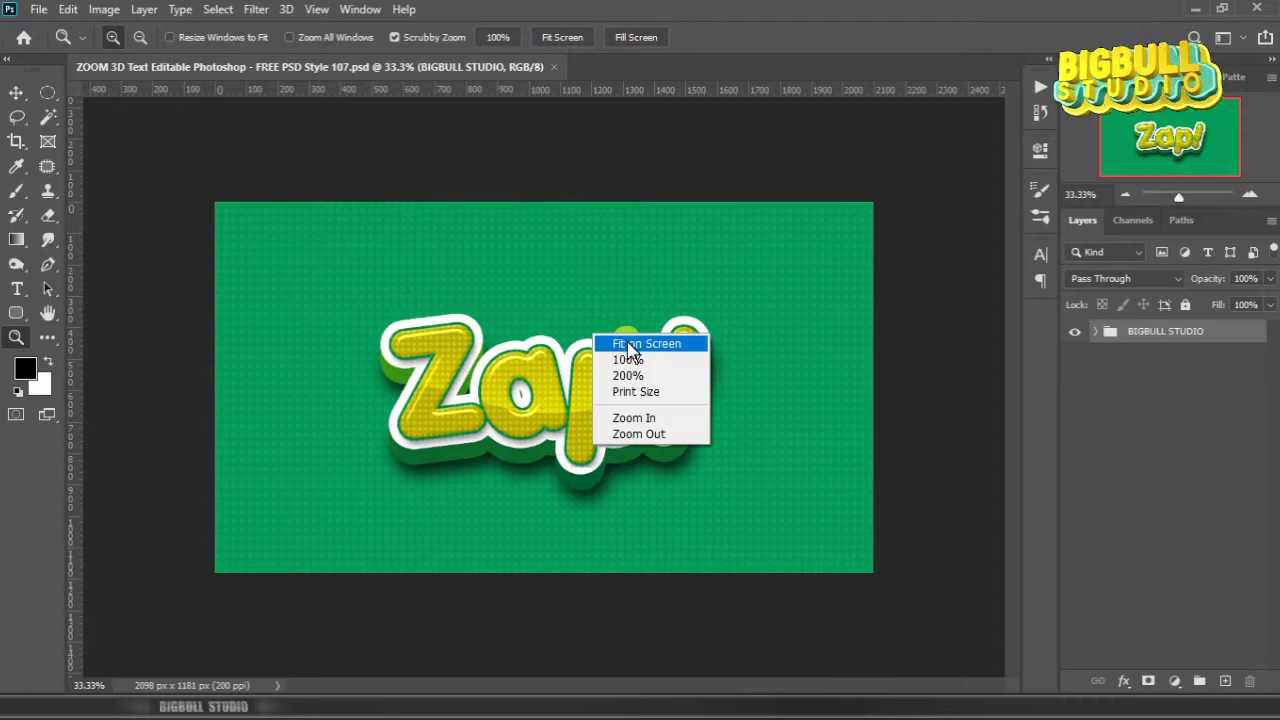
click(630, 345)
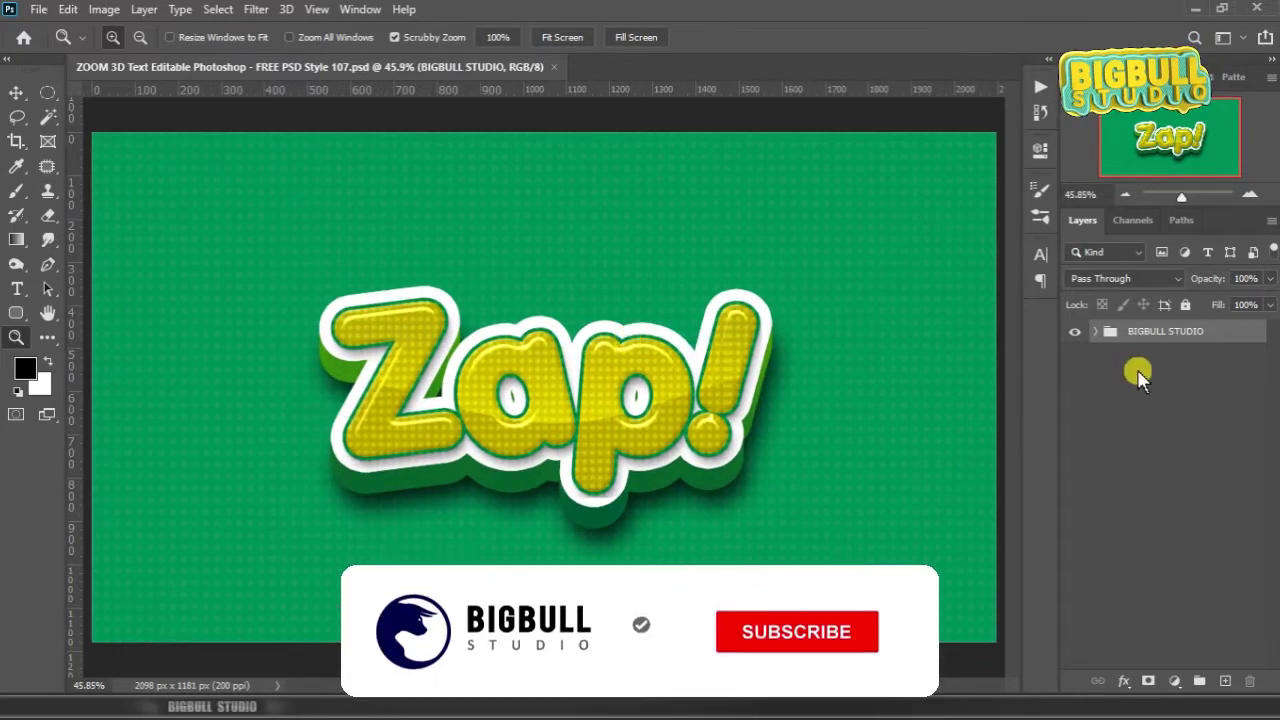
click(1096, 332)
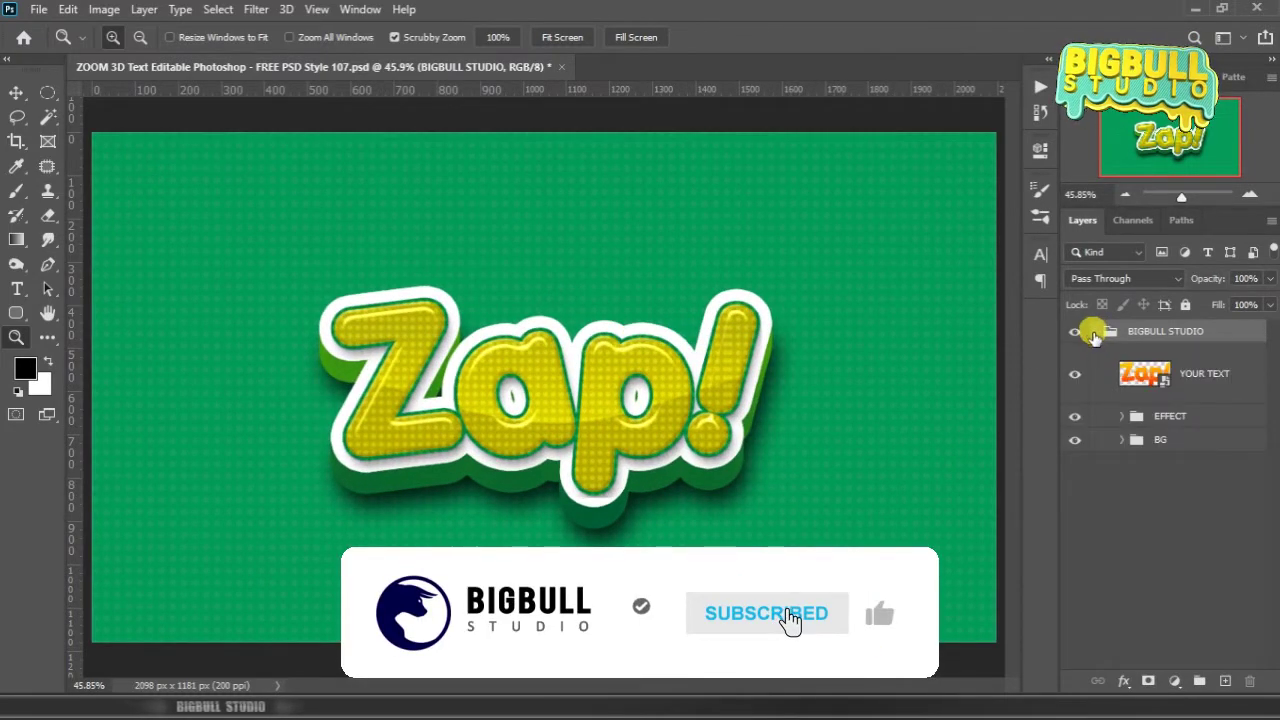
click(1190, 380)
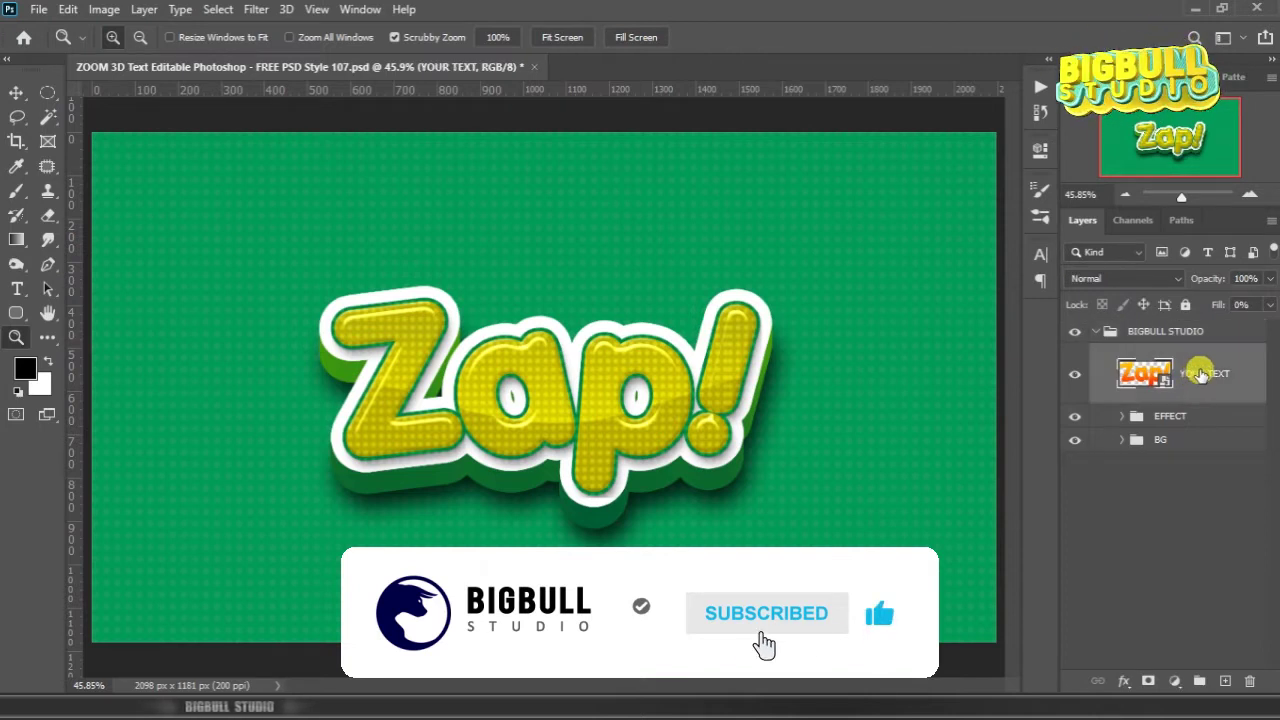
right_click(1207, 366)
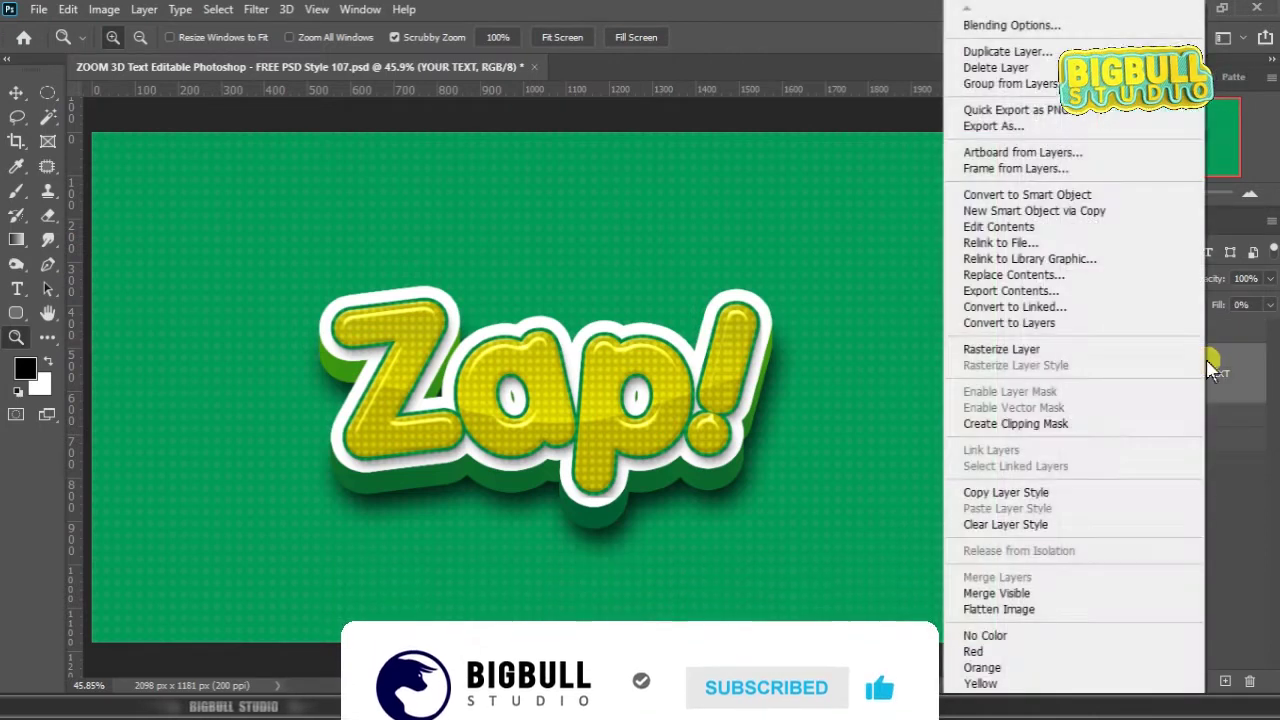
click(1070, 230)
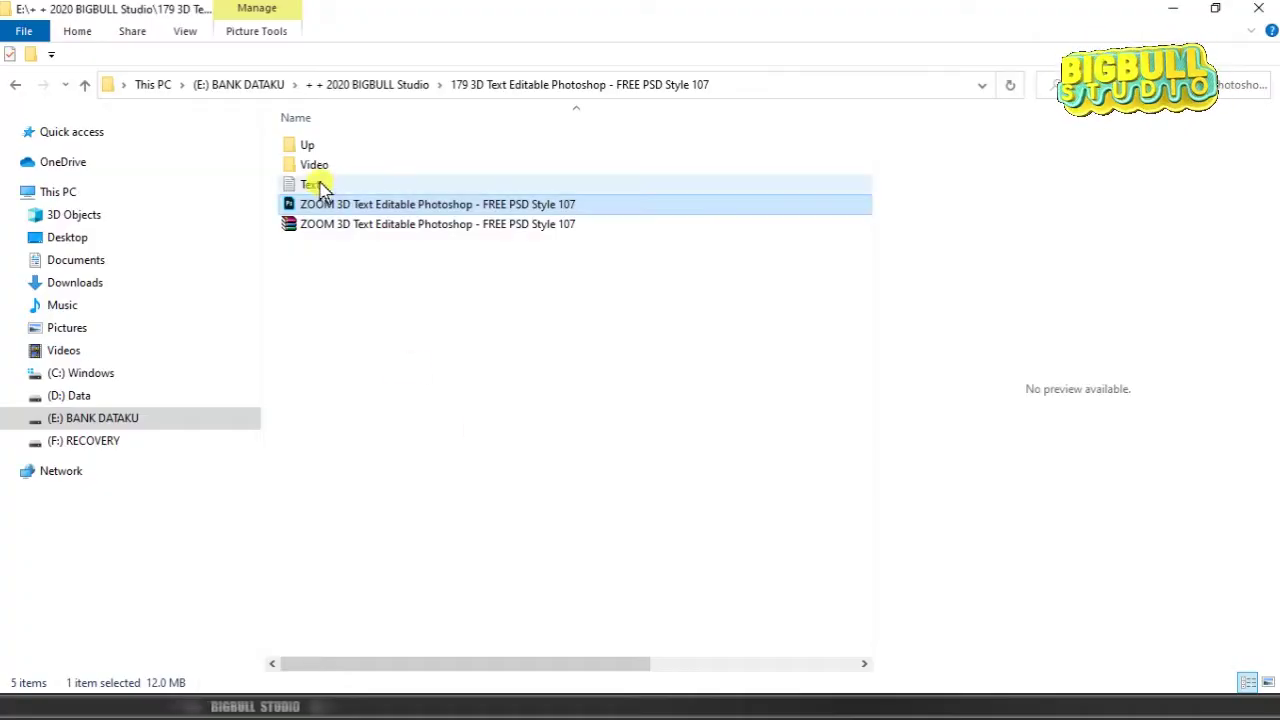
Step: Open the Text.txt word list, then return to the Zap! smart object document
click(322, 187)
click(330, 188)
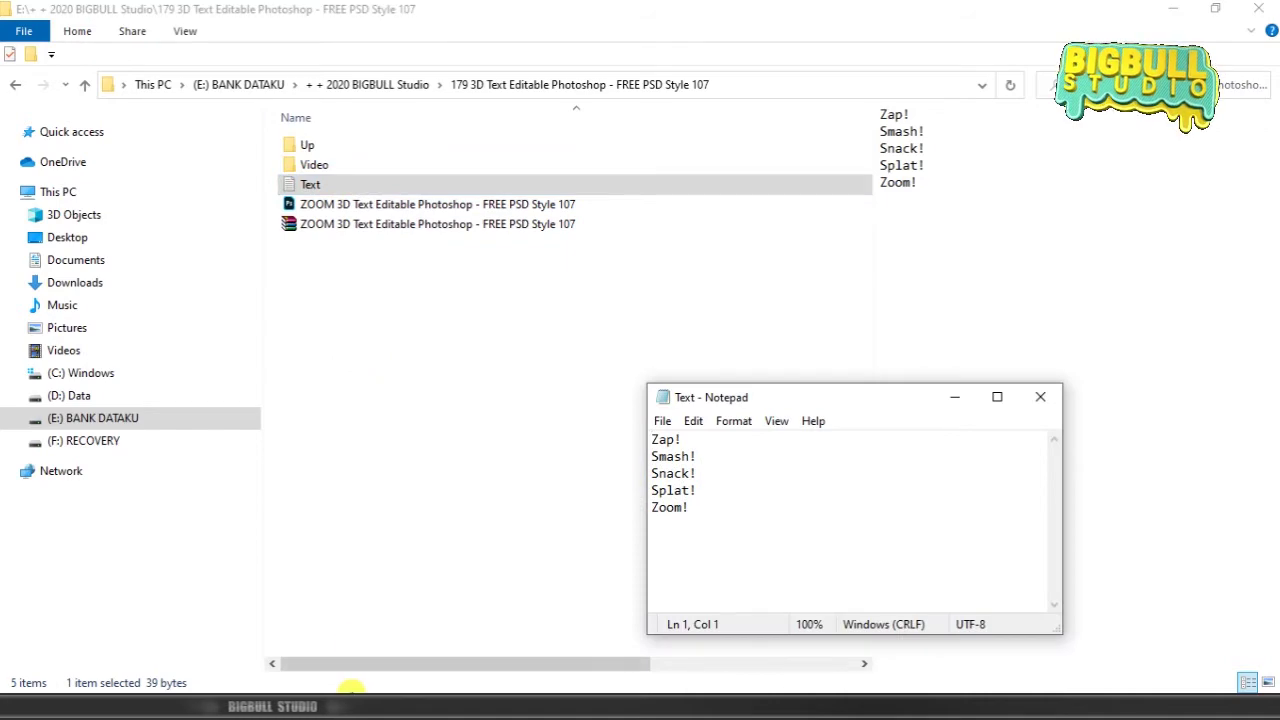
click(352, 688)
click(384, 688)
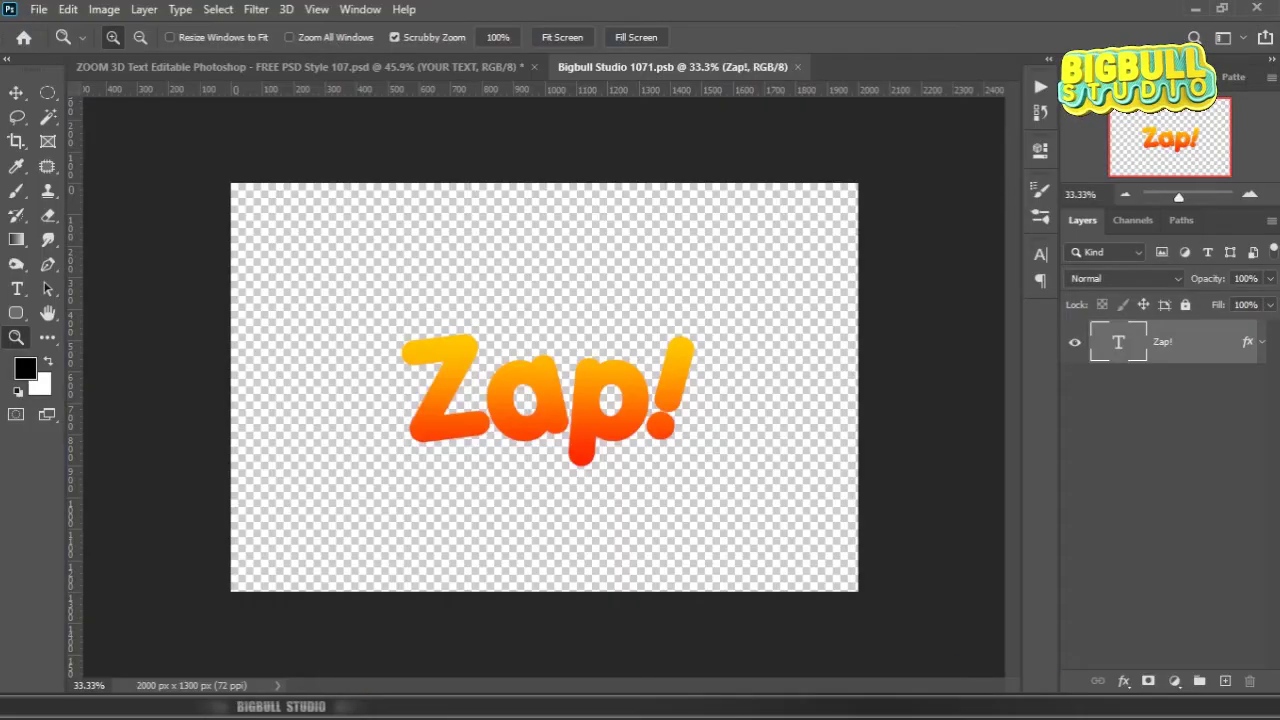
Step: Resize the Notepad word list out of the artwork's way and copy the word Smash!
key(alt+Tab)
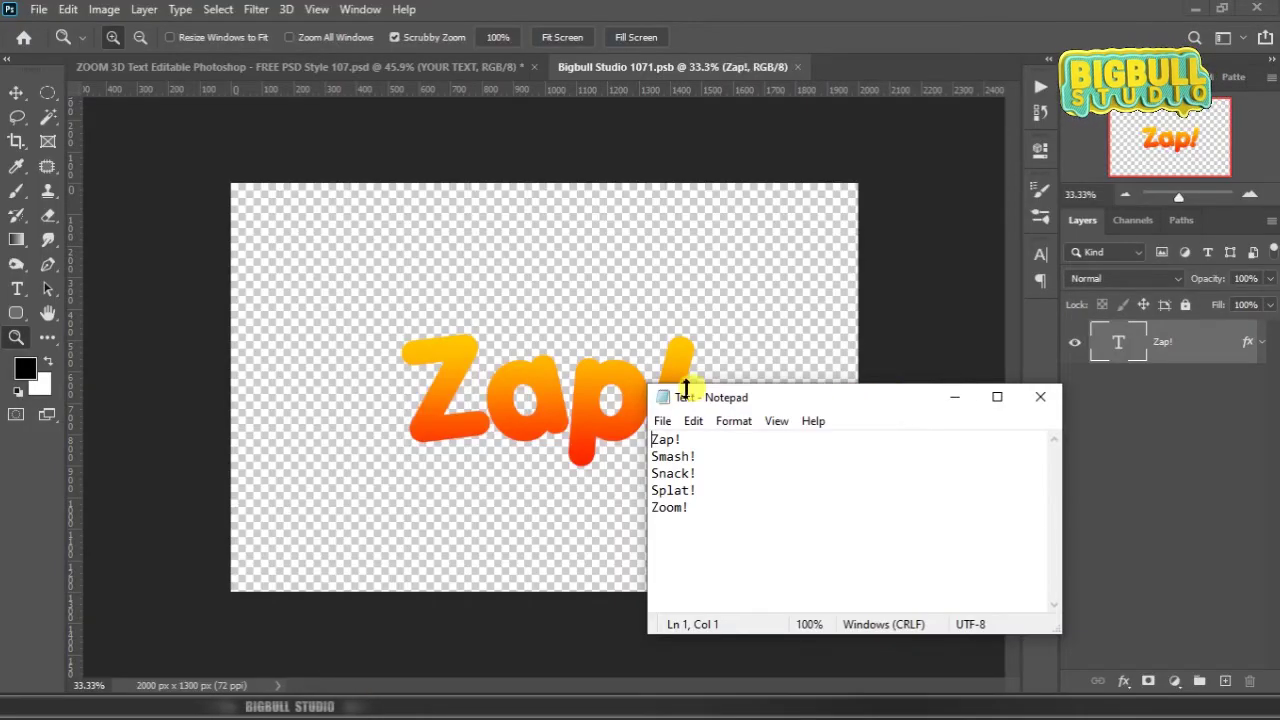
mouse_move(657, 396)
mouse_down()
mouse_move(717, 400)
mouse_move(714, 486)
mouse_move(729, 451)
mouse_move(723, 461)
mouse_move(1020, 470)
mouse_move(1012, 494)
mouse_up()
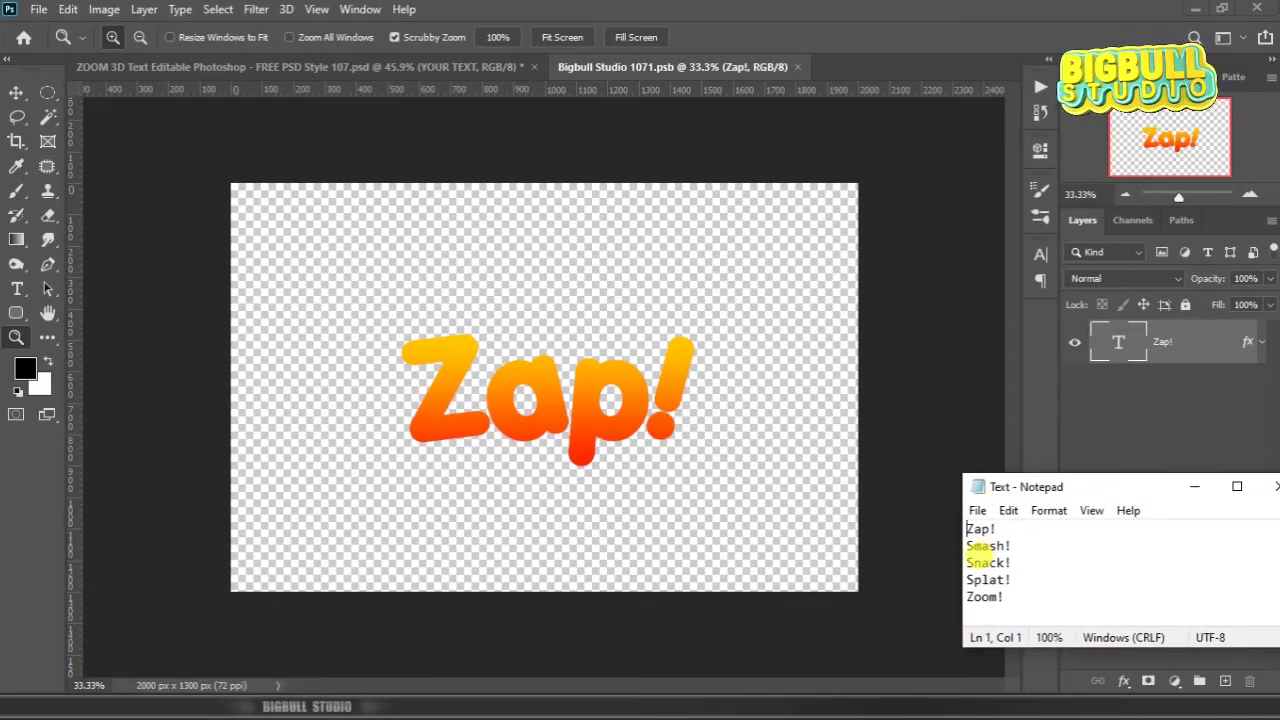
right_click(988, 545)
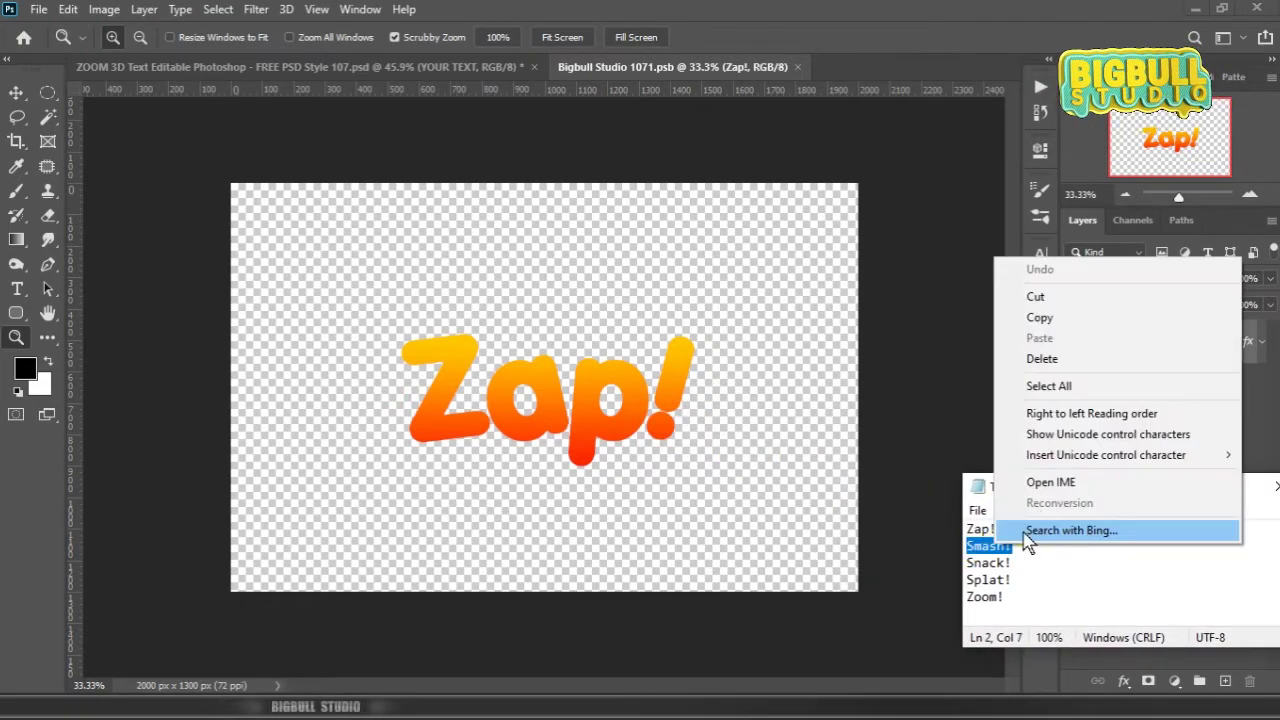
click(1092, 319)
Step: Replace the Zap! text with Smash!, commit it, and close the .psb document
click(1119, 345)
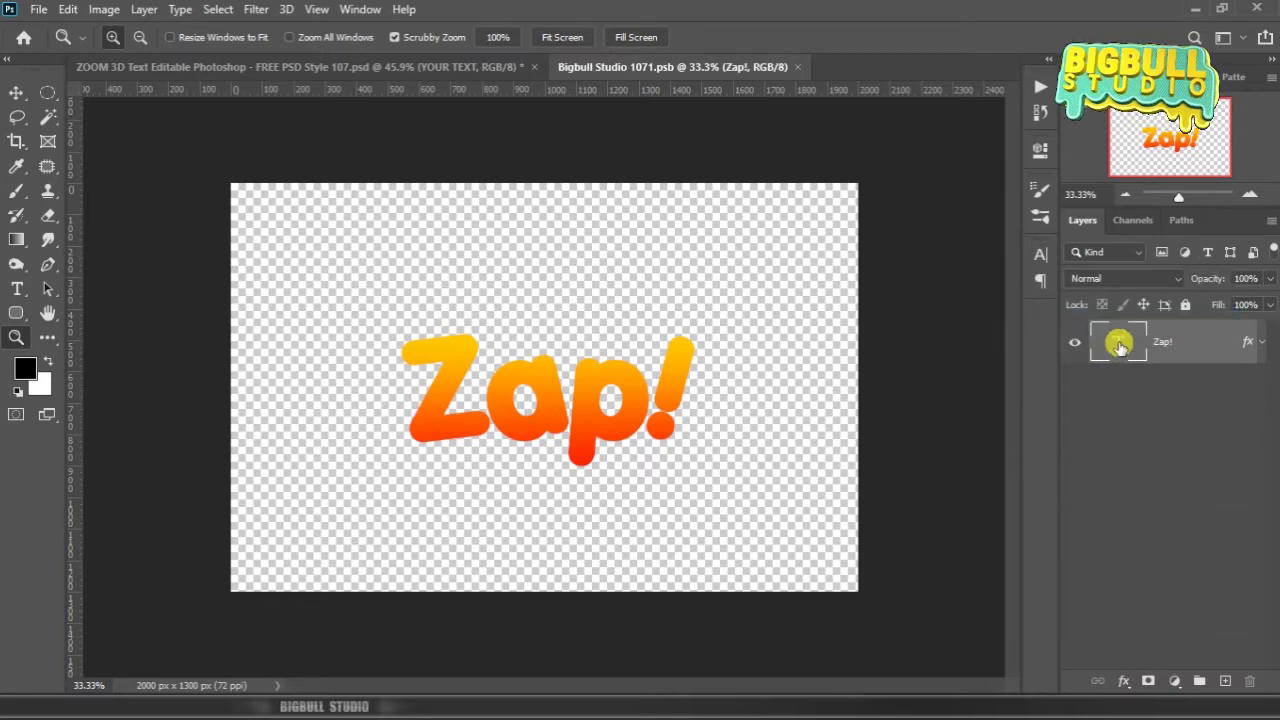
double_click(1118, 340)
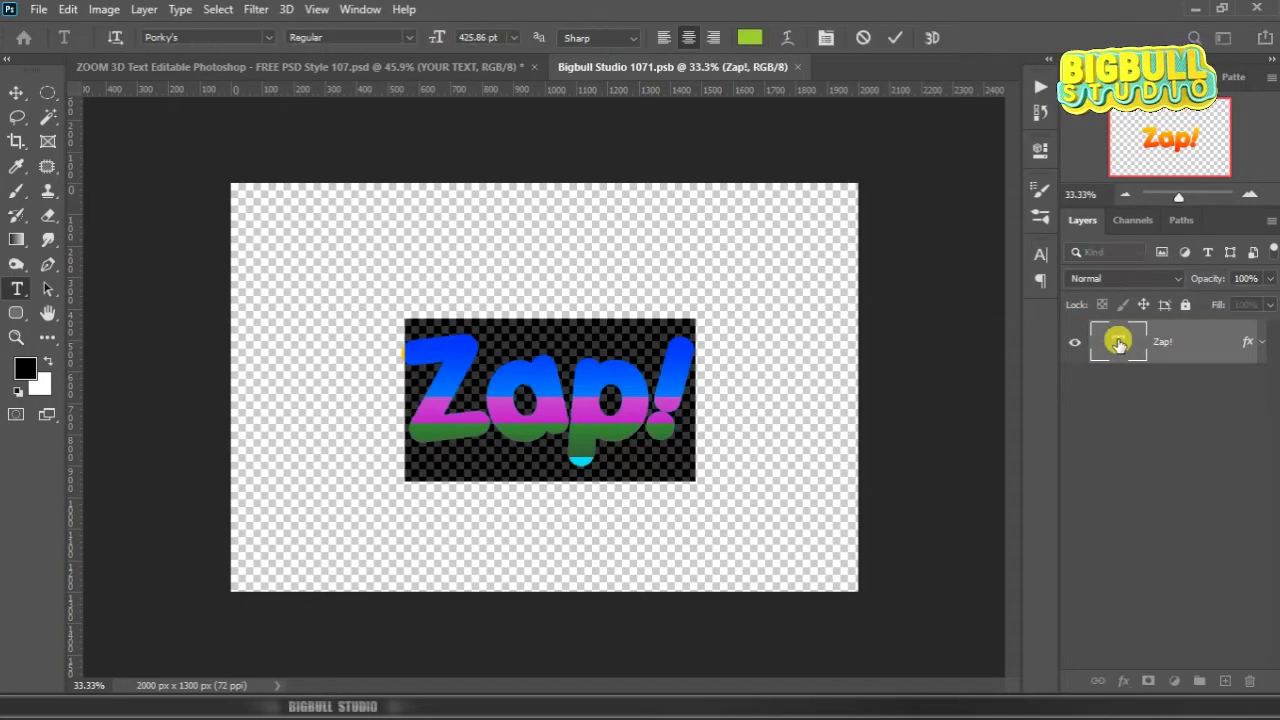
key(ctrl+v)
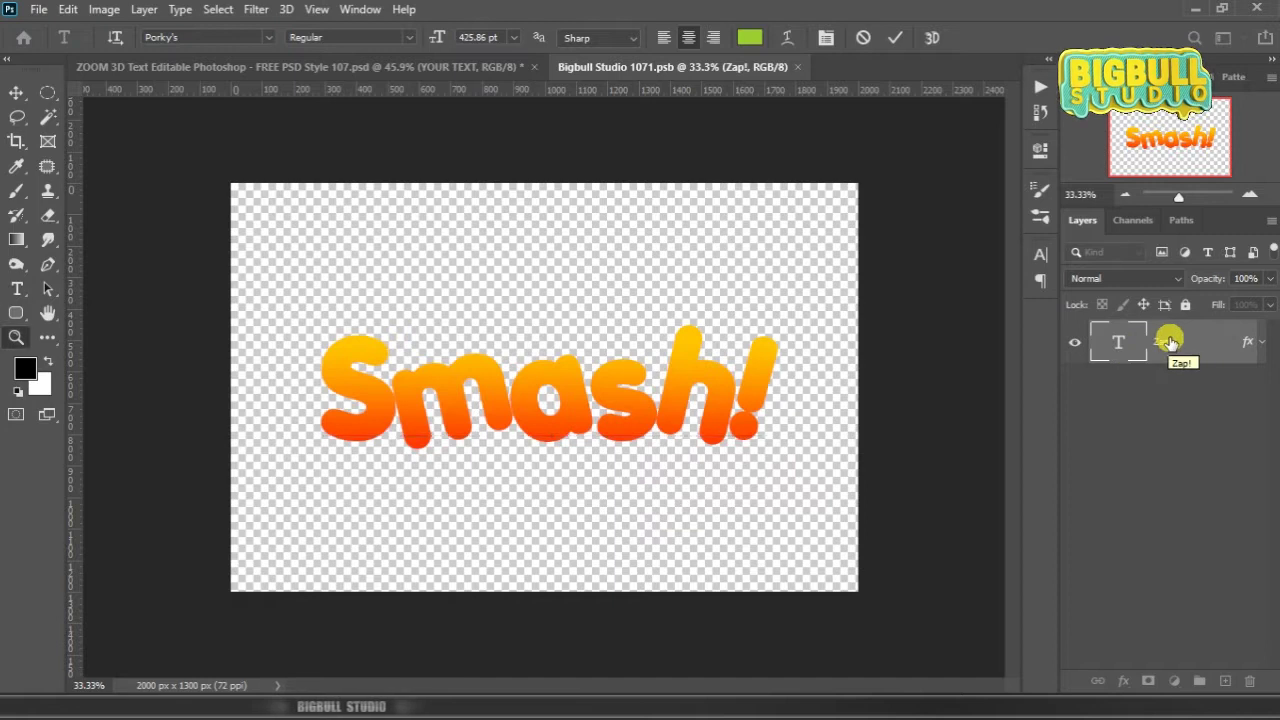
click(1166, 343)
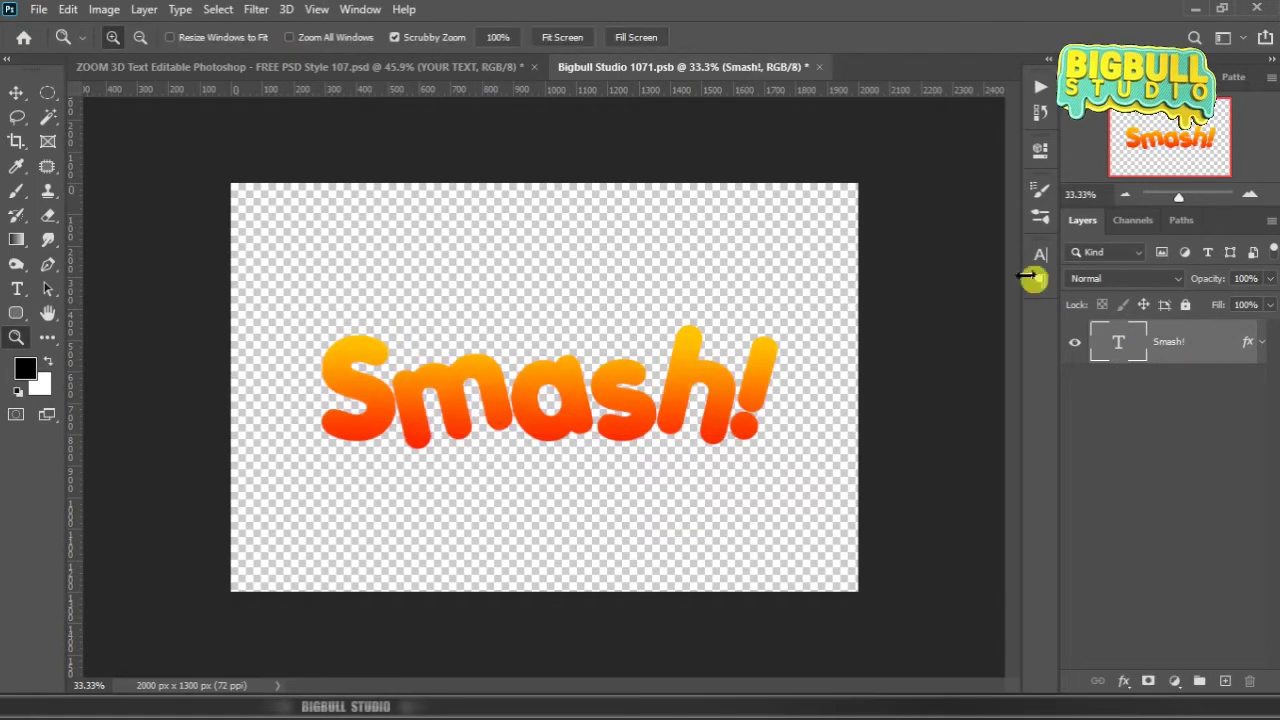
click(819, 67)
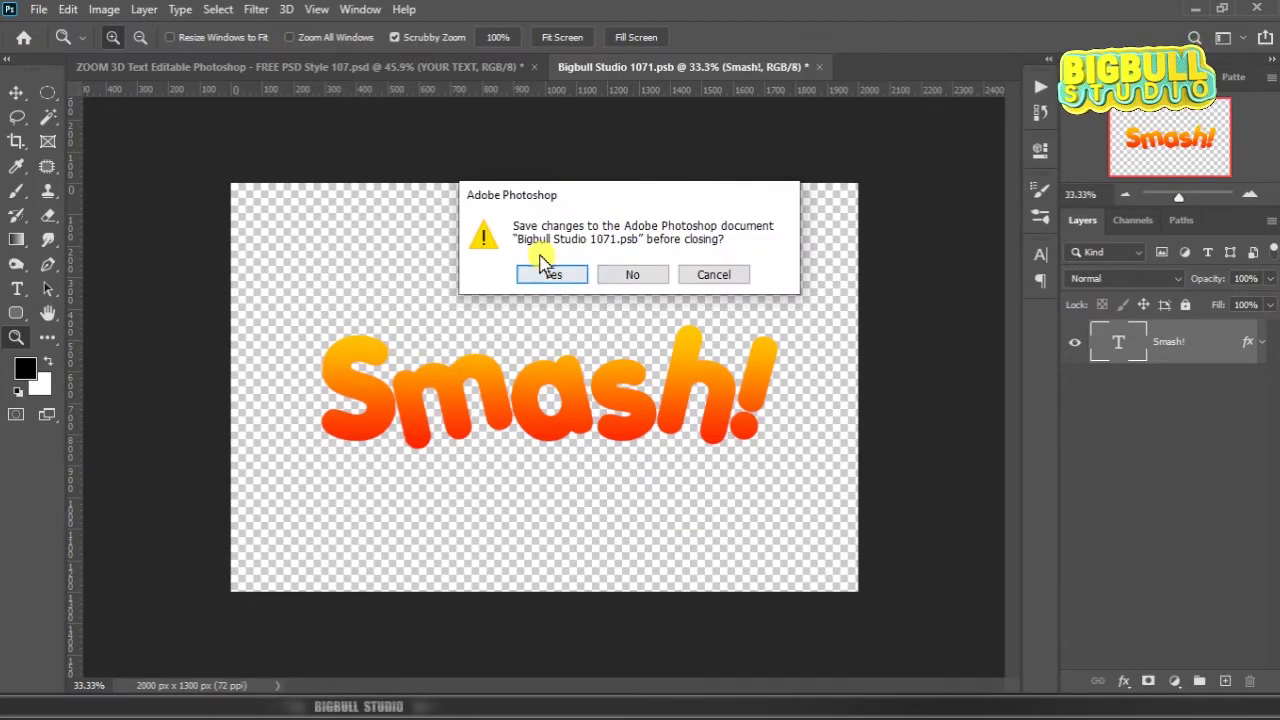
Step: Save the Smash! change to Bigbull Studio 1071.psb and close it
click(577, 276)
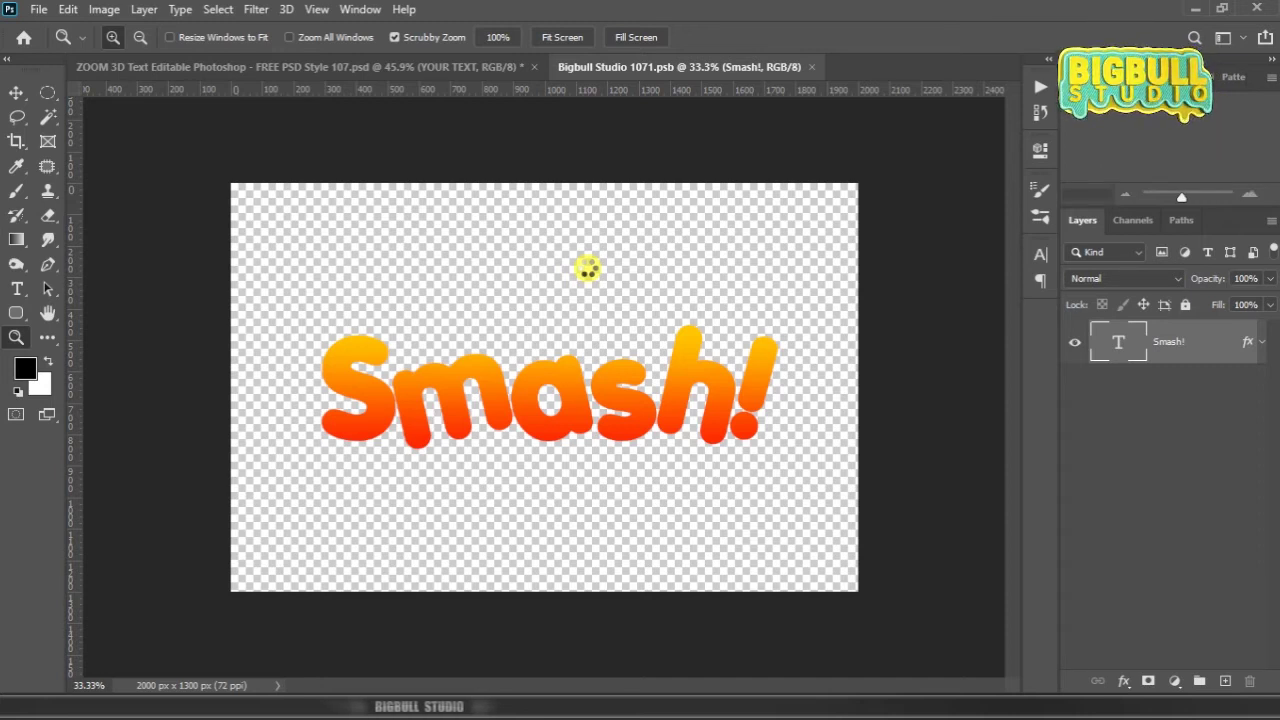
key(ctrl+w)
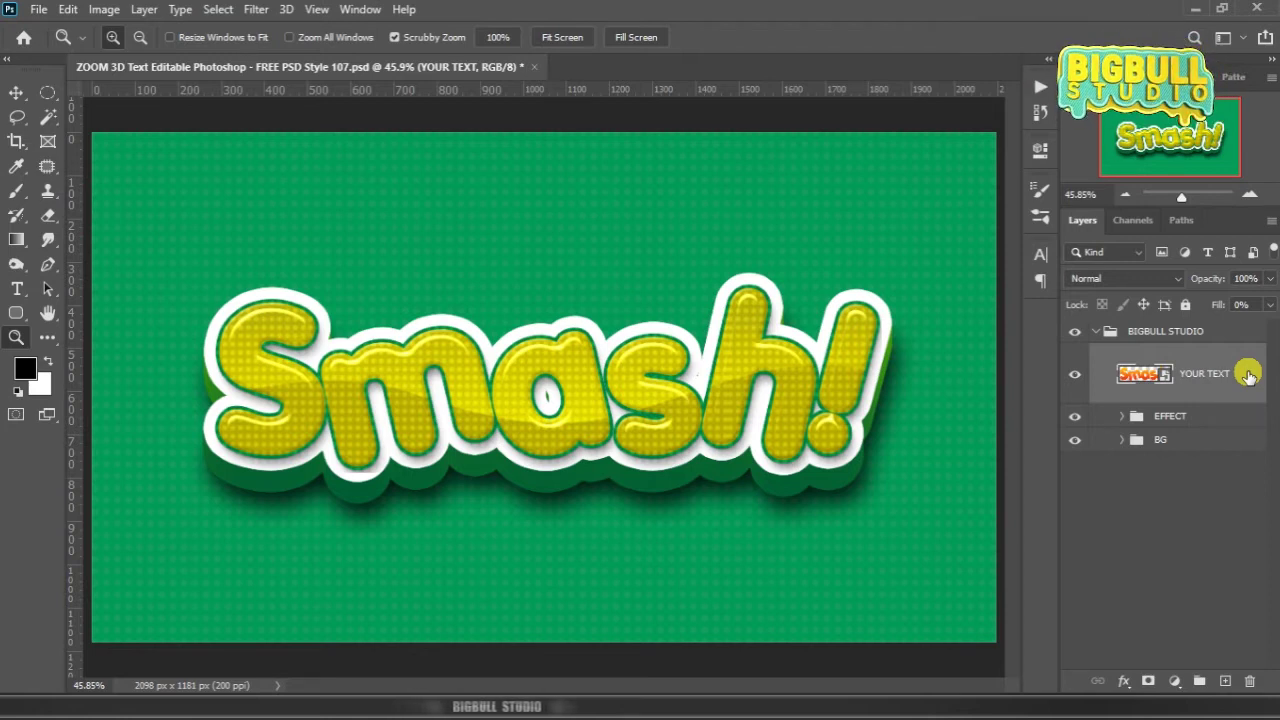
Step: Reopen the YOUR TEXT smart object contents and copy Snack! from the word list
right_click(1237, 383)
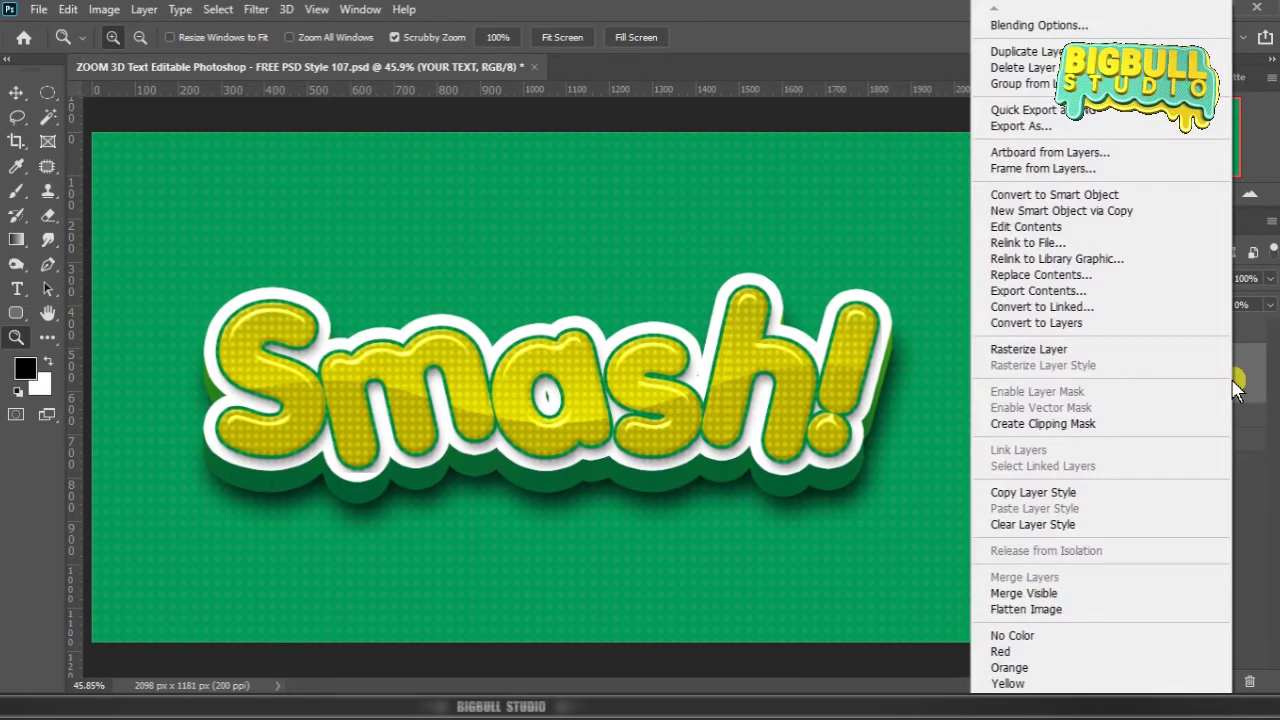
click(1143, 229)
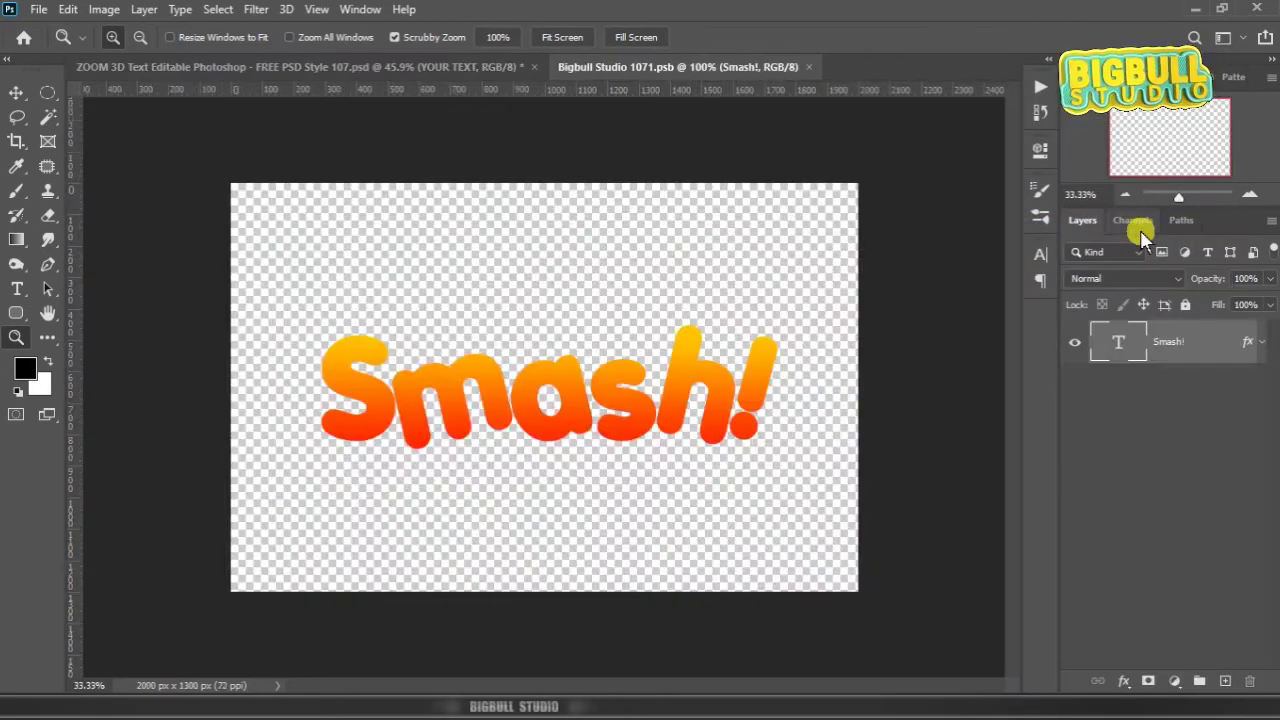
key(alt+Tab)
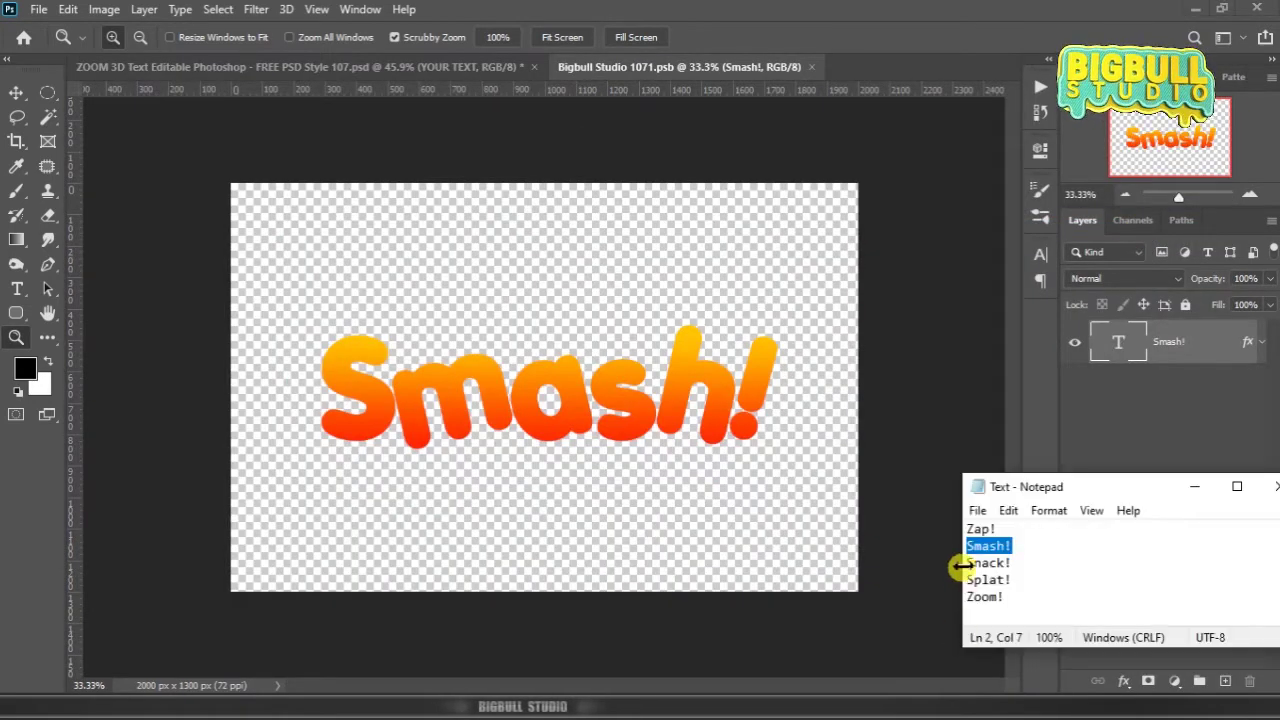
drag(966, 562, 1012, 565)
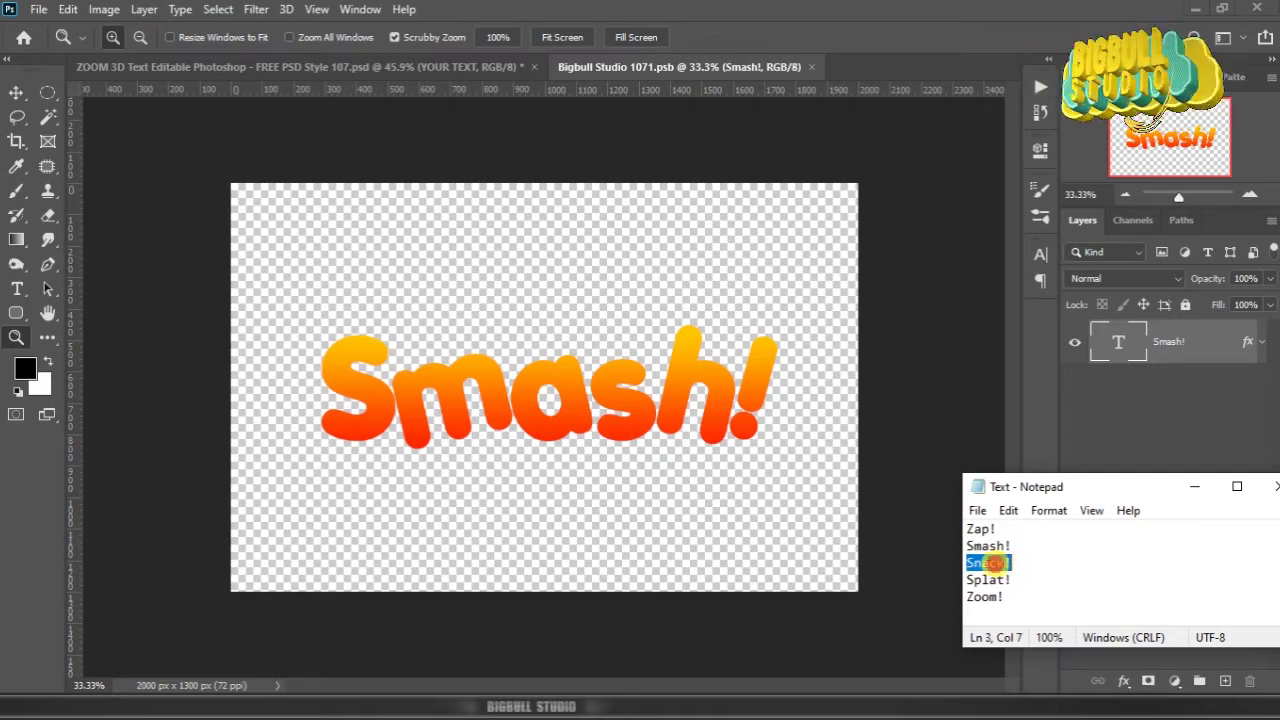
right_click(988, 563)
click(1120, 336)
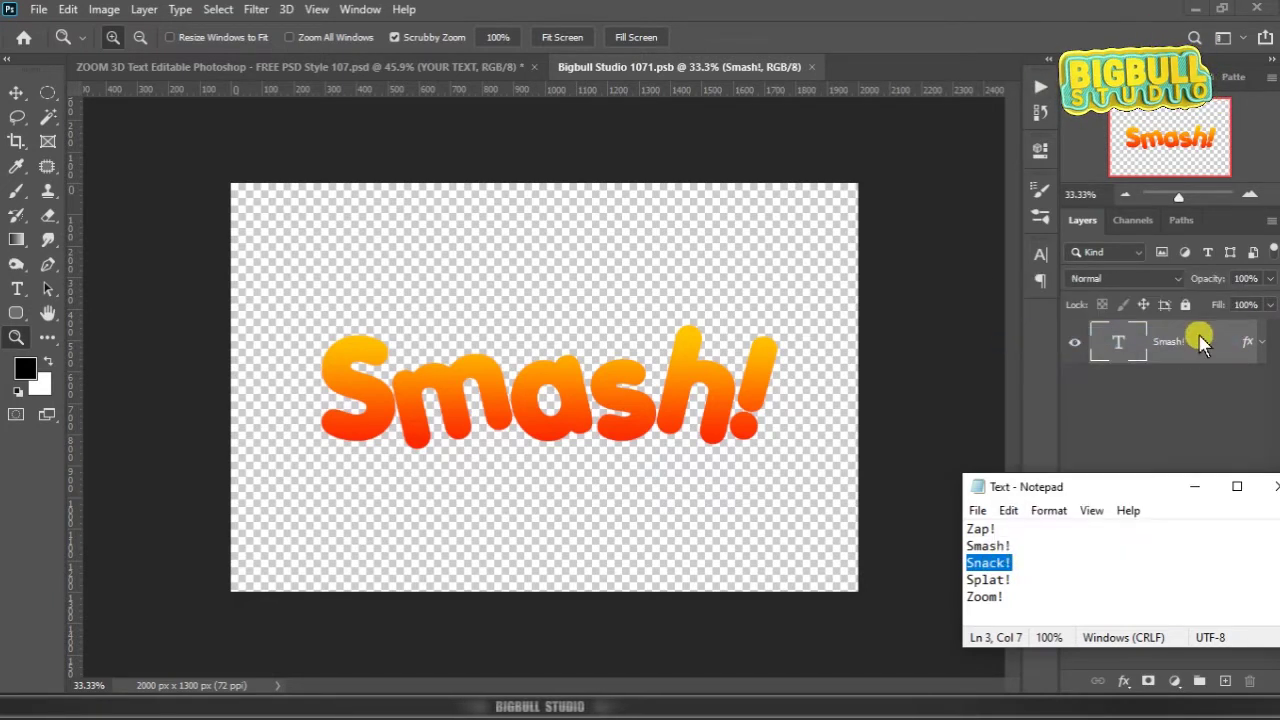
Step: Replace Smash! with Snack!, commit, then close and save the .psb
click(1194, 347)
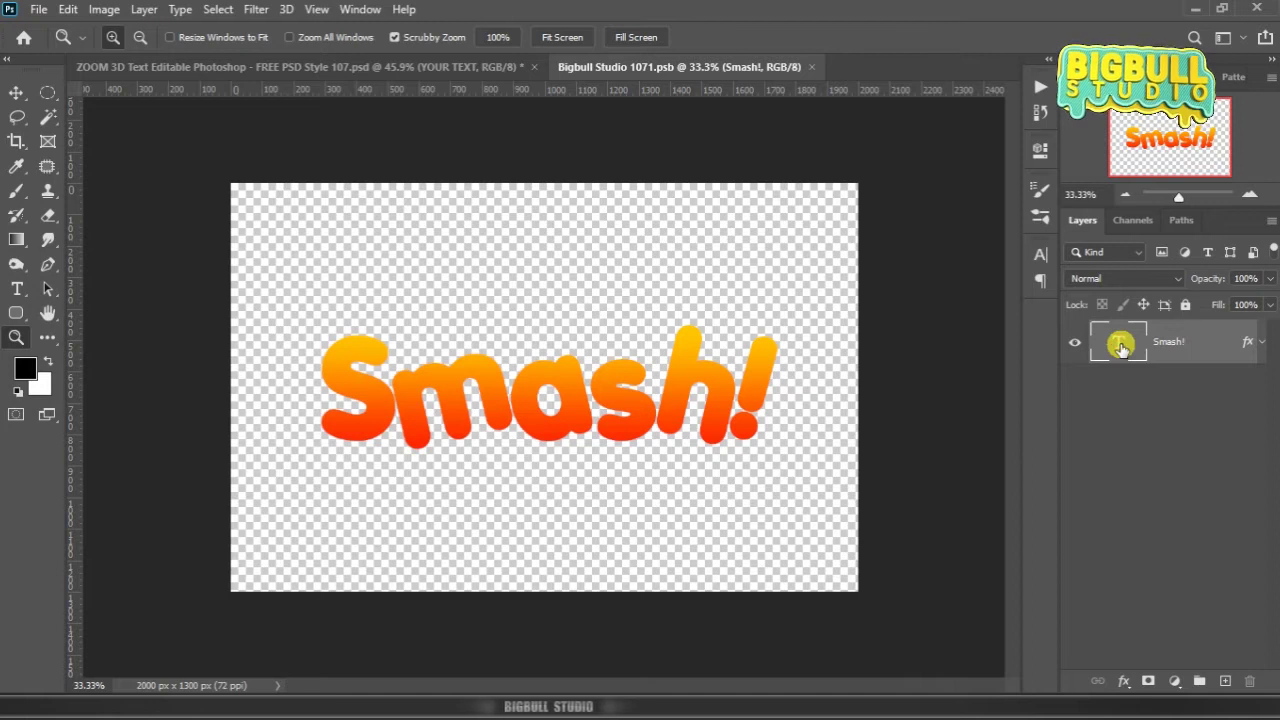
double_click(1120, 346)
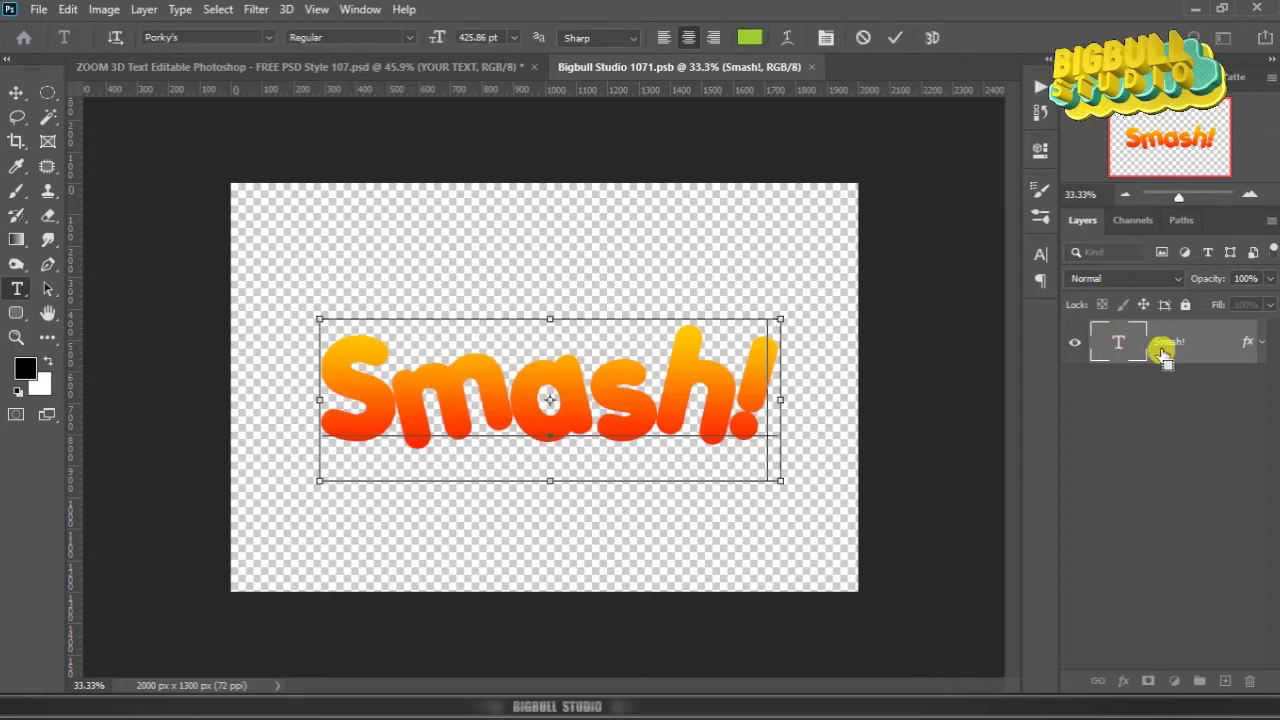
key(ctrl+v)
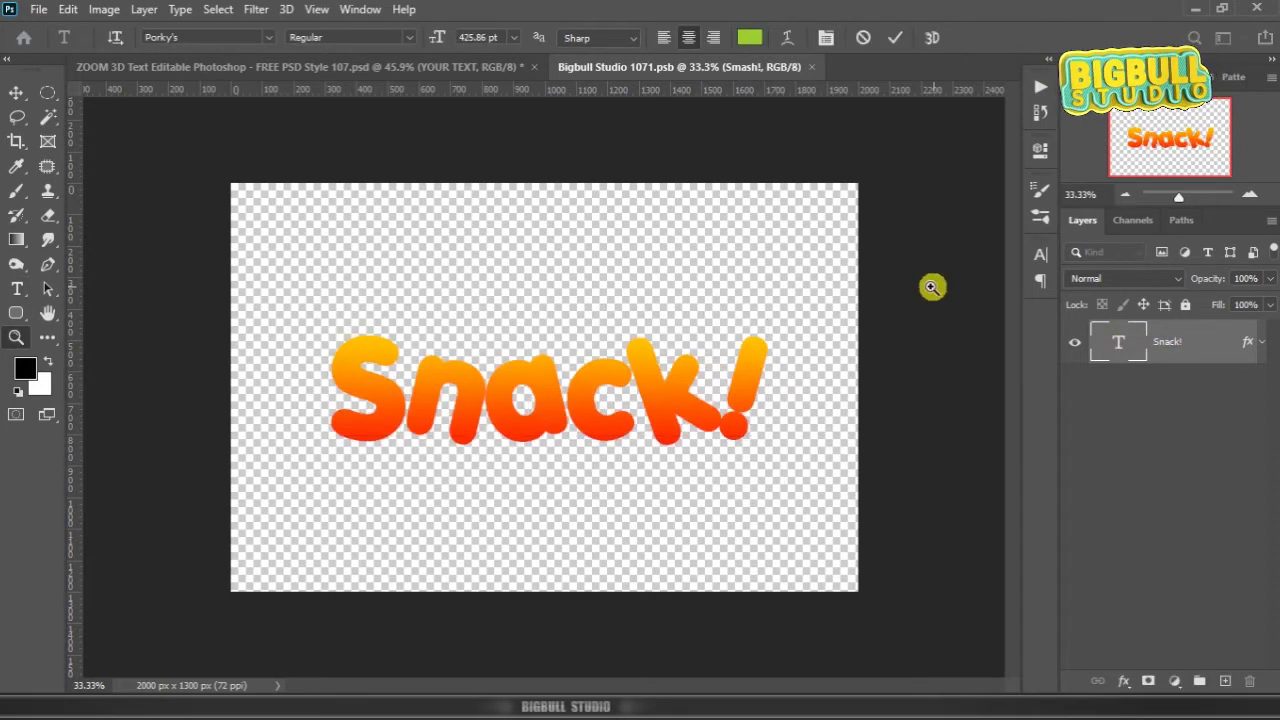
click(931, 287)
click(815, 66)
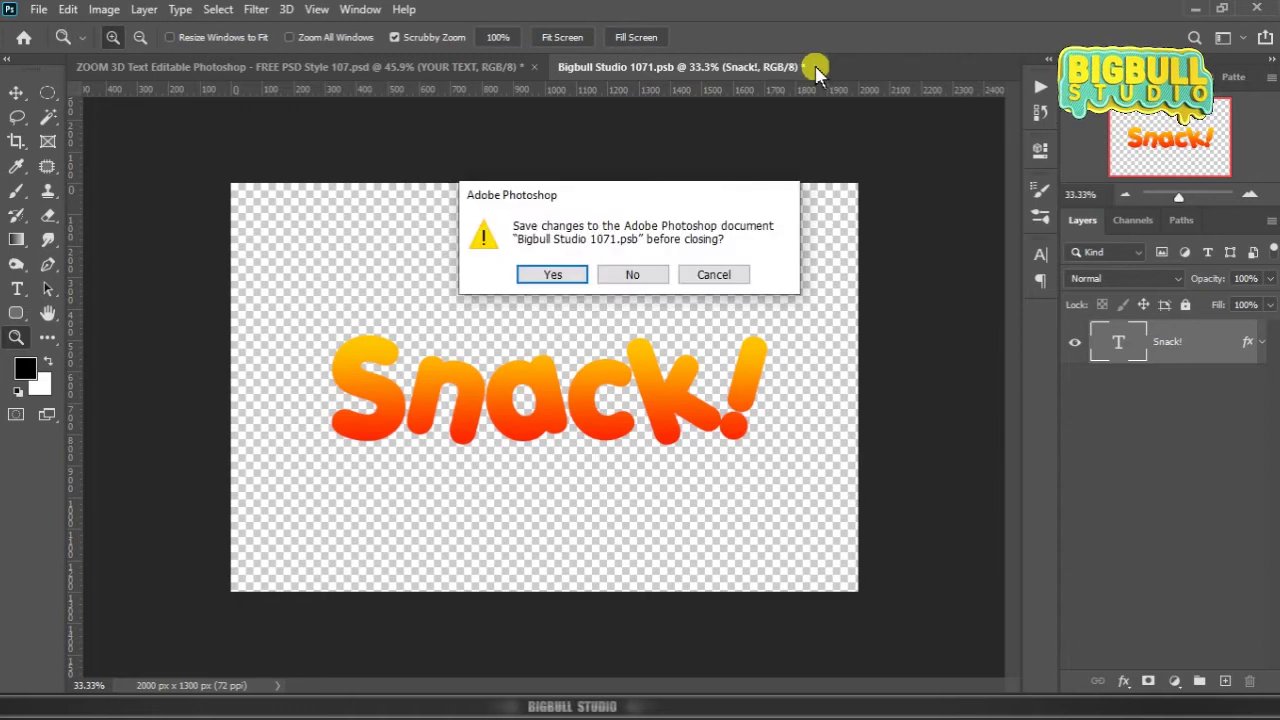
click(575, 278)
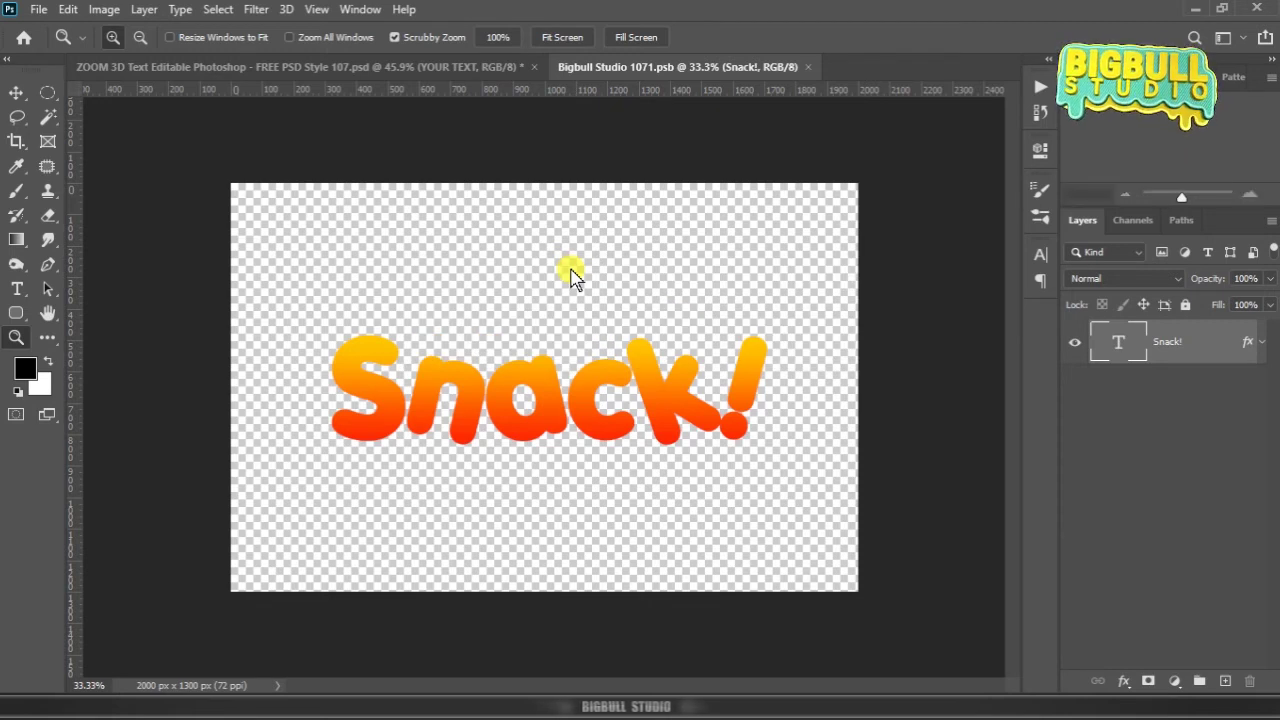
Step: Close the .psb and select YOUR TEXT in the main document showing Snack!
key(ctrl+w)
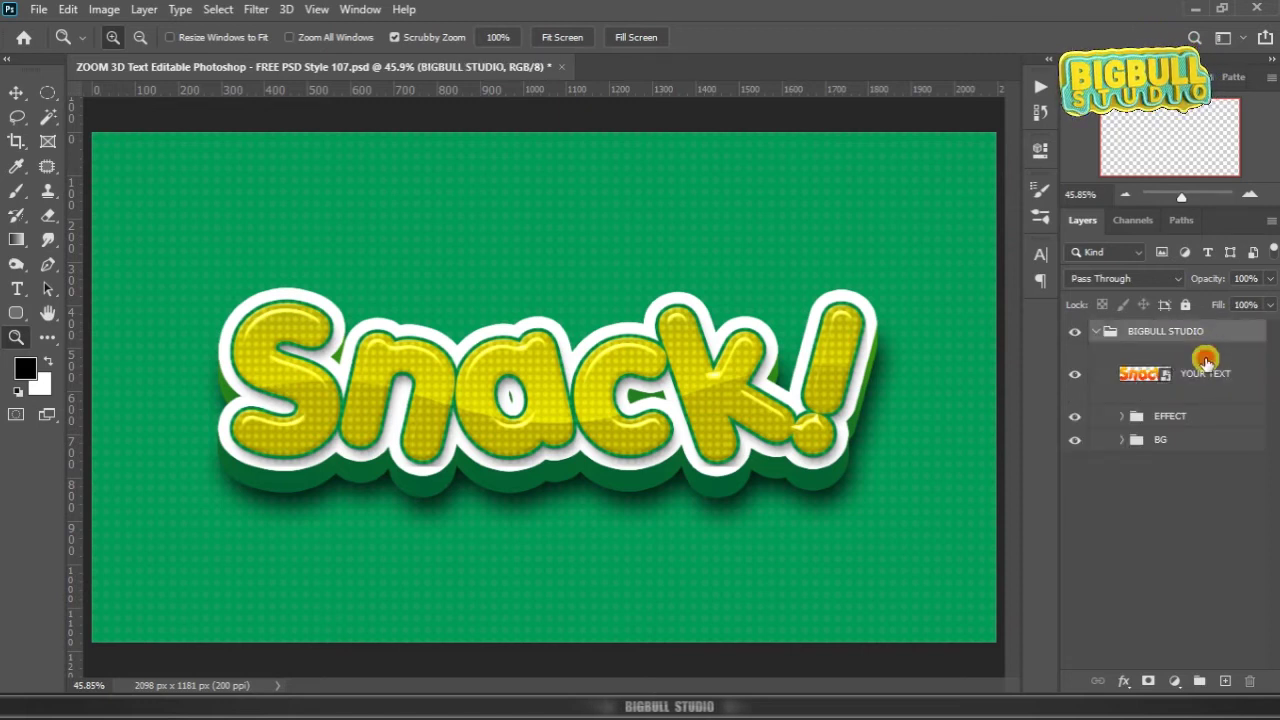
click(1206, 361)
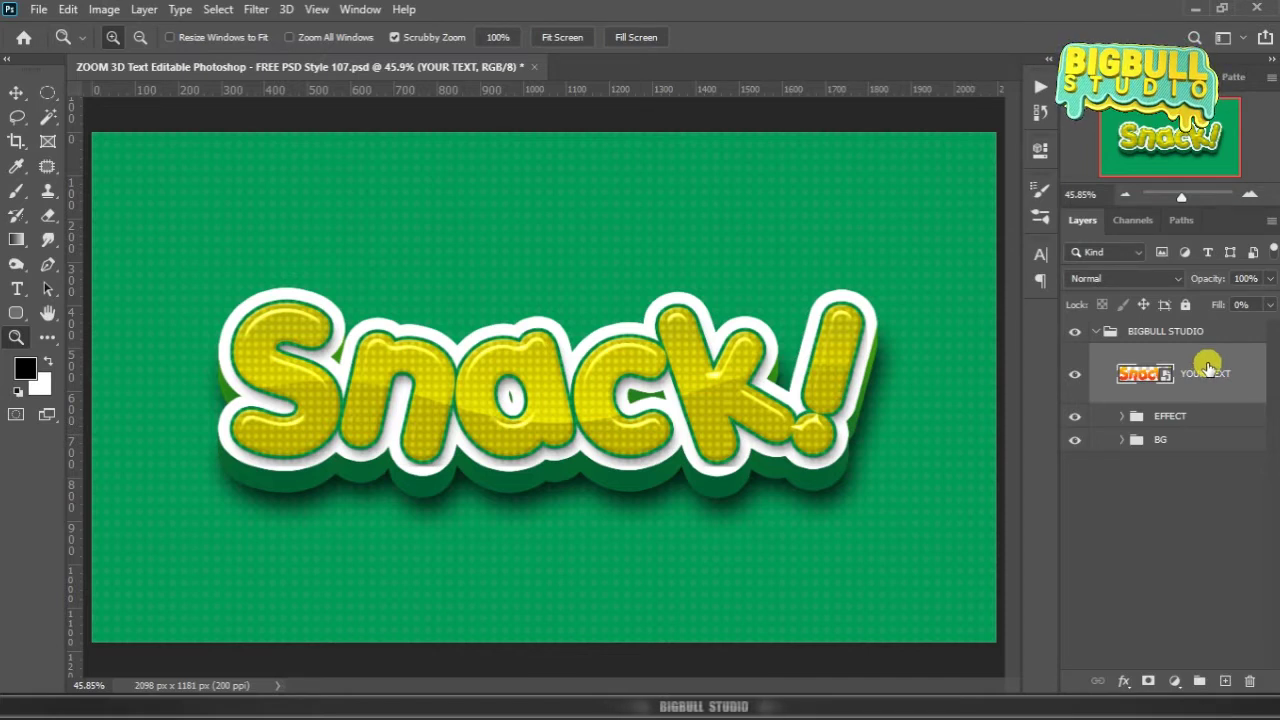
Step: Open the YOUR TEXT smart object contents and copy Splat! from the word list
right_click(1207, 366)
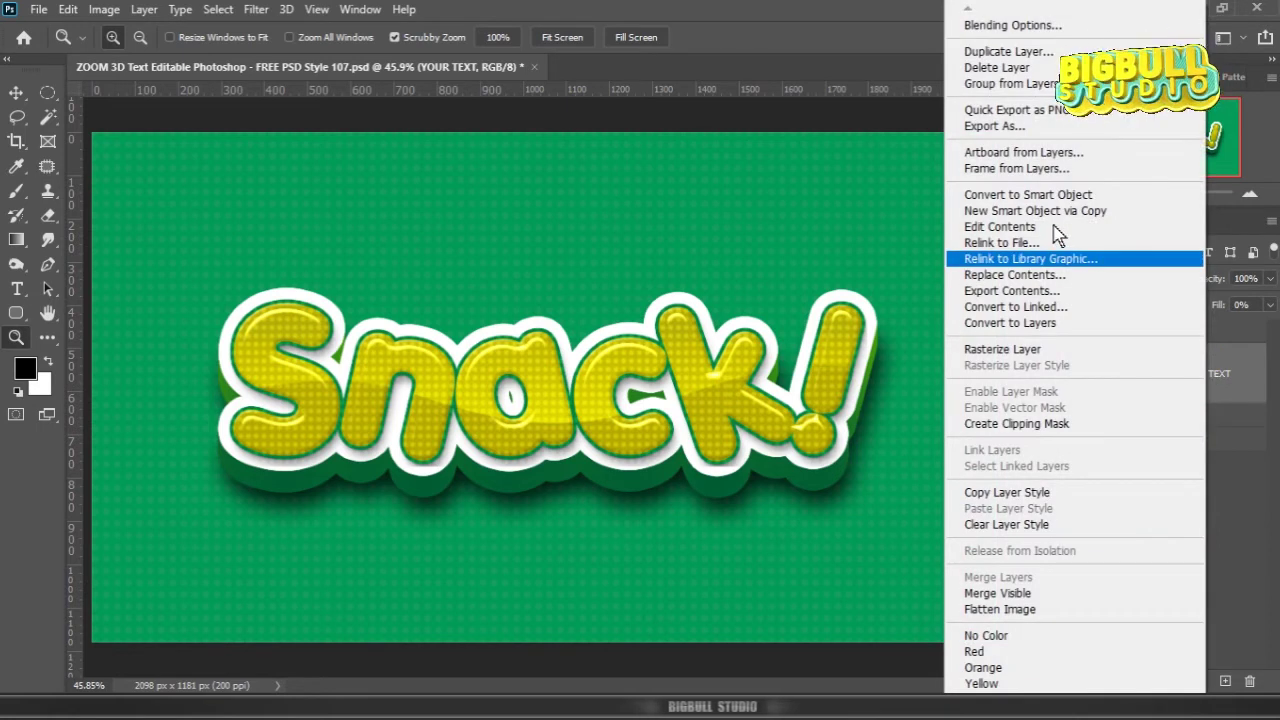
click(1000, 227)
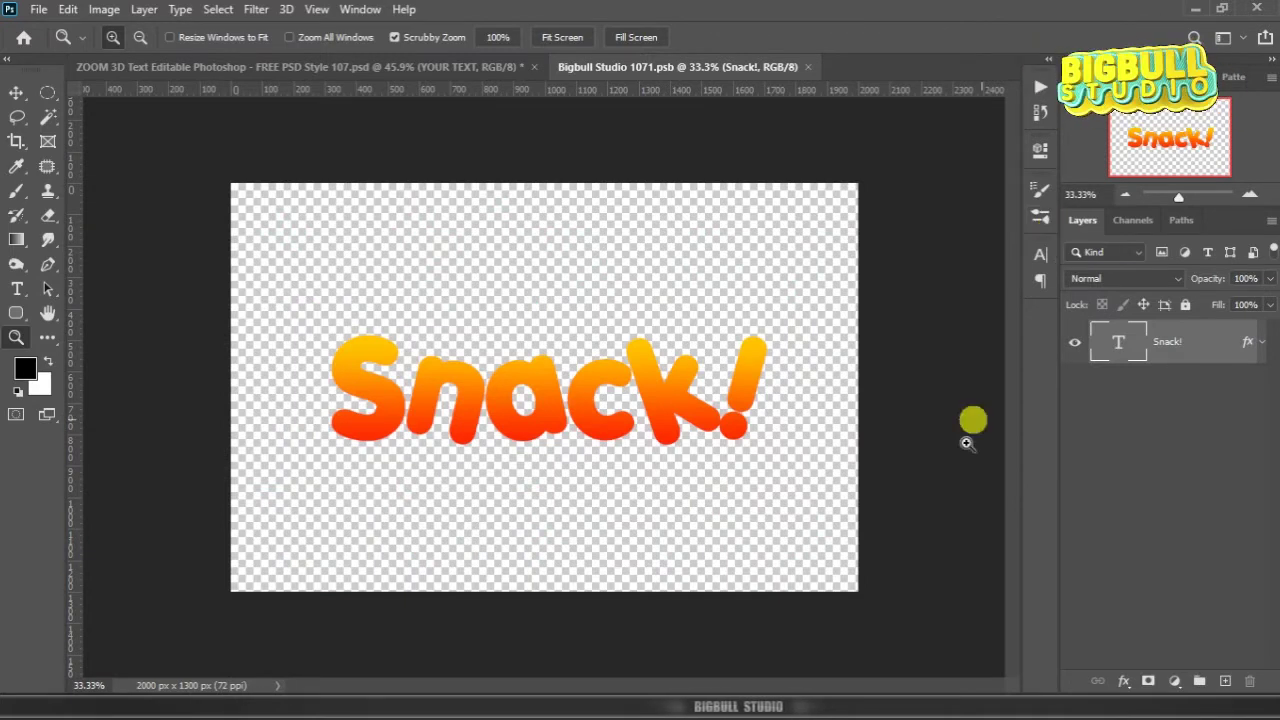
key(alt+Tab)
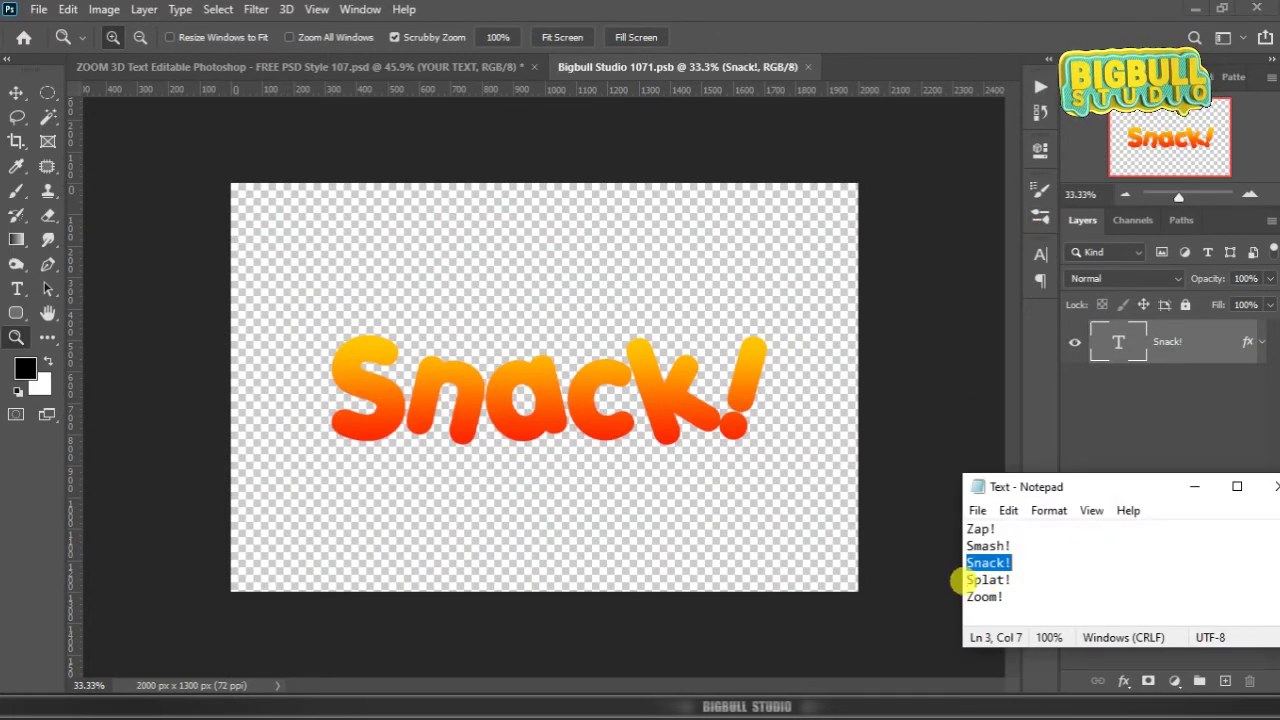
right_click(1005, 580)
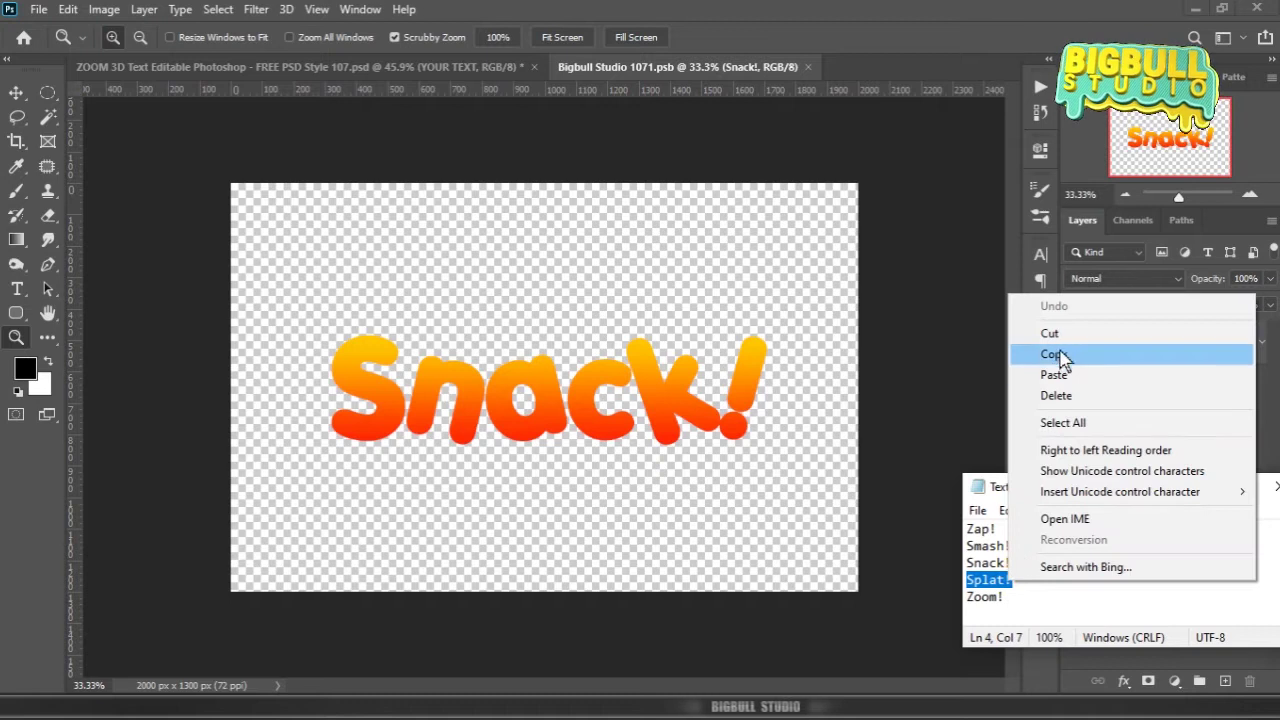
click(1055, 355)
Step: Replace Snack! with Splat!, commit, then close and save the .psb
click(1166, 343)
double_click(1125, 338)
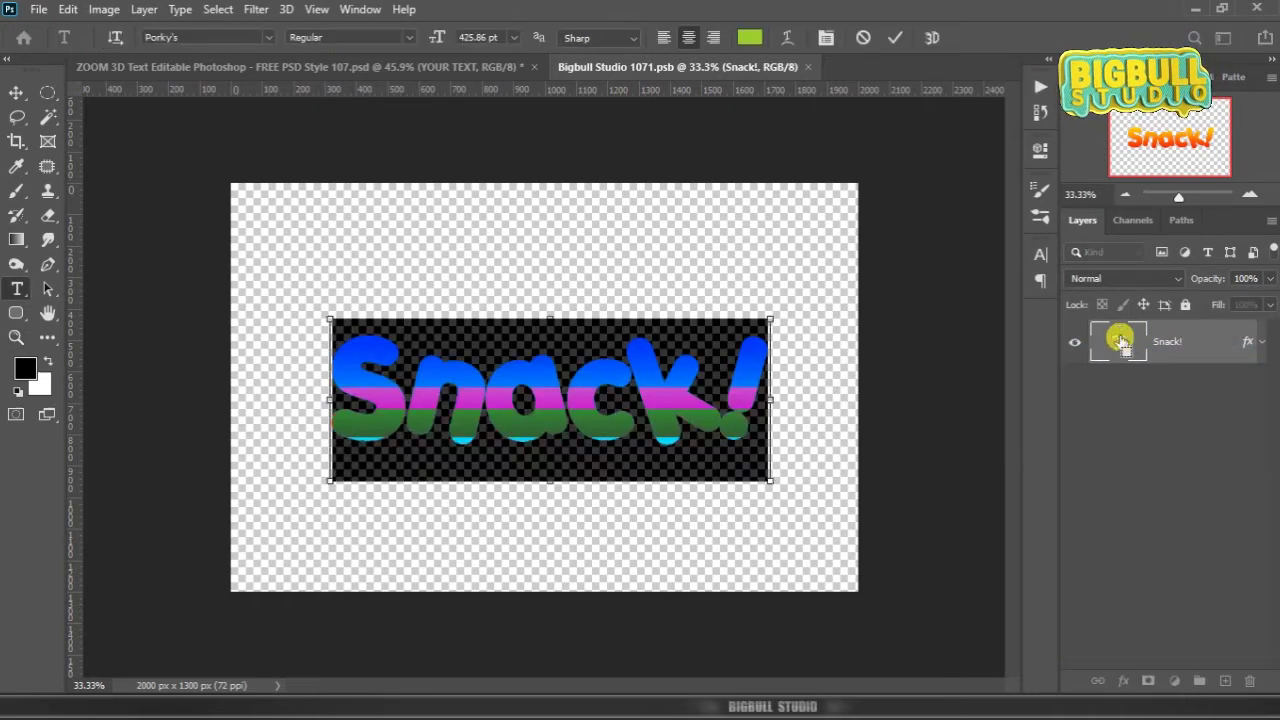
key(ctrl+v)
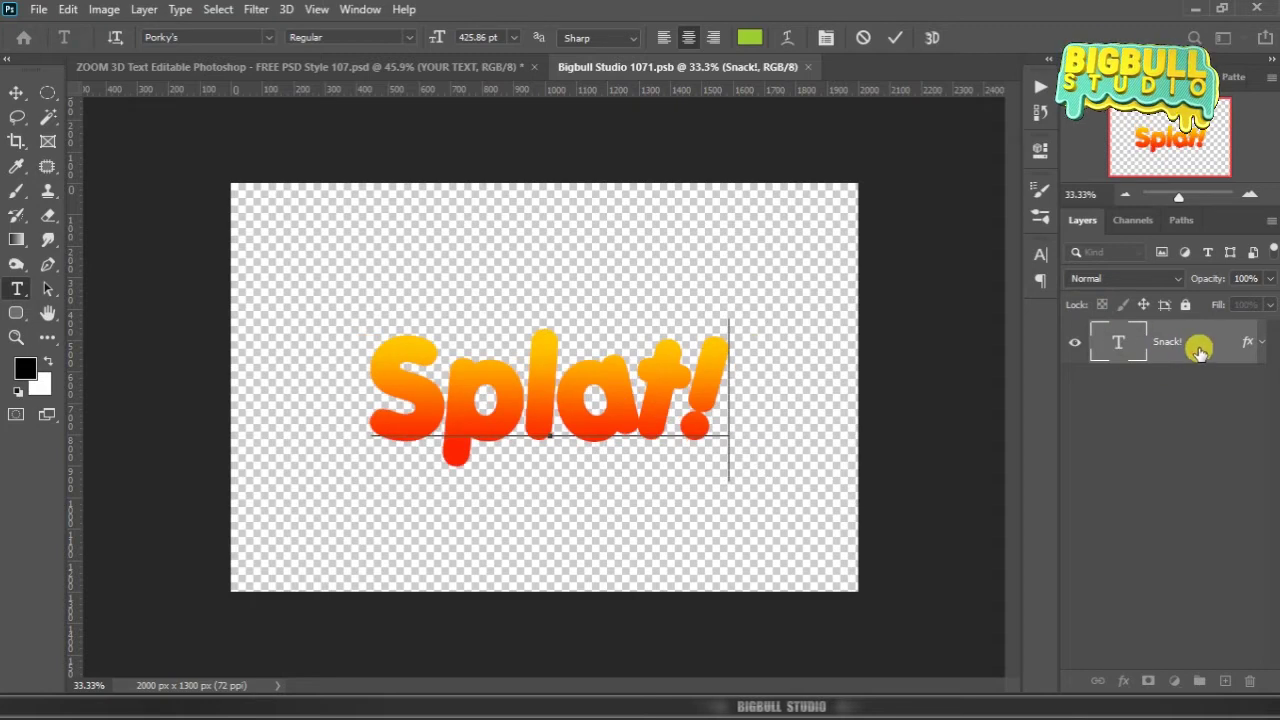
key(ctrl+Return)
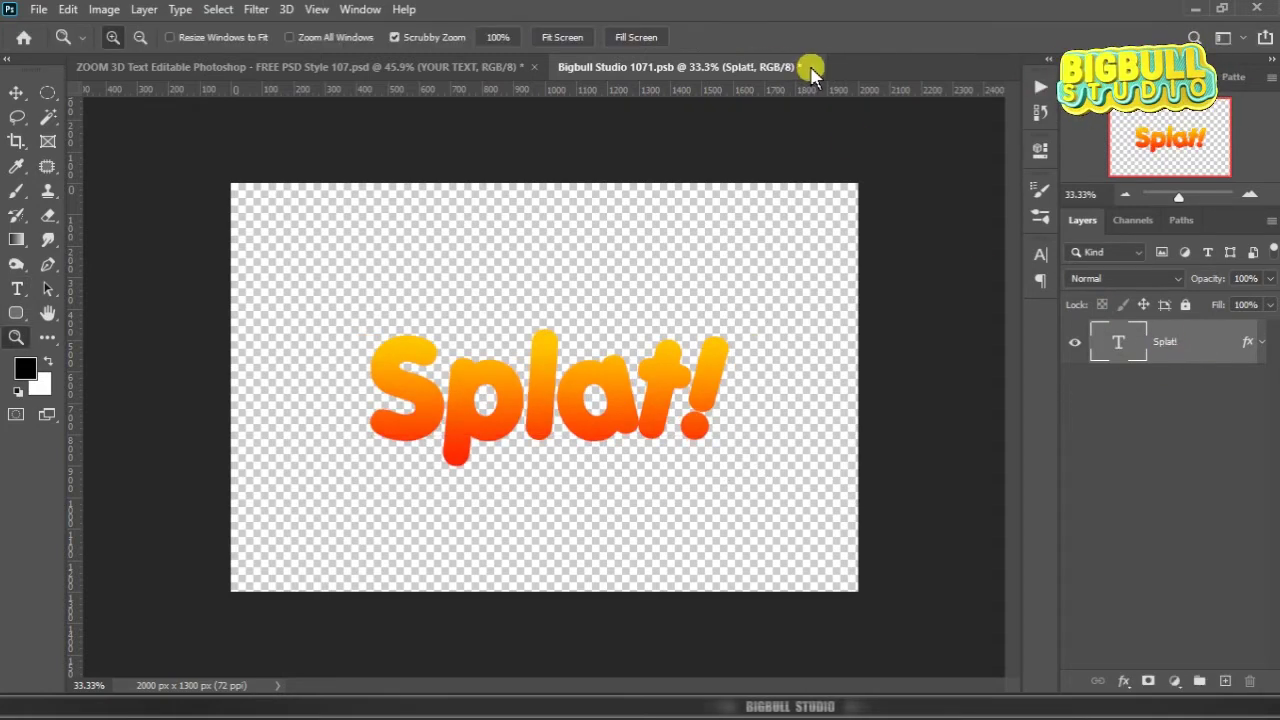
click(811, 67)
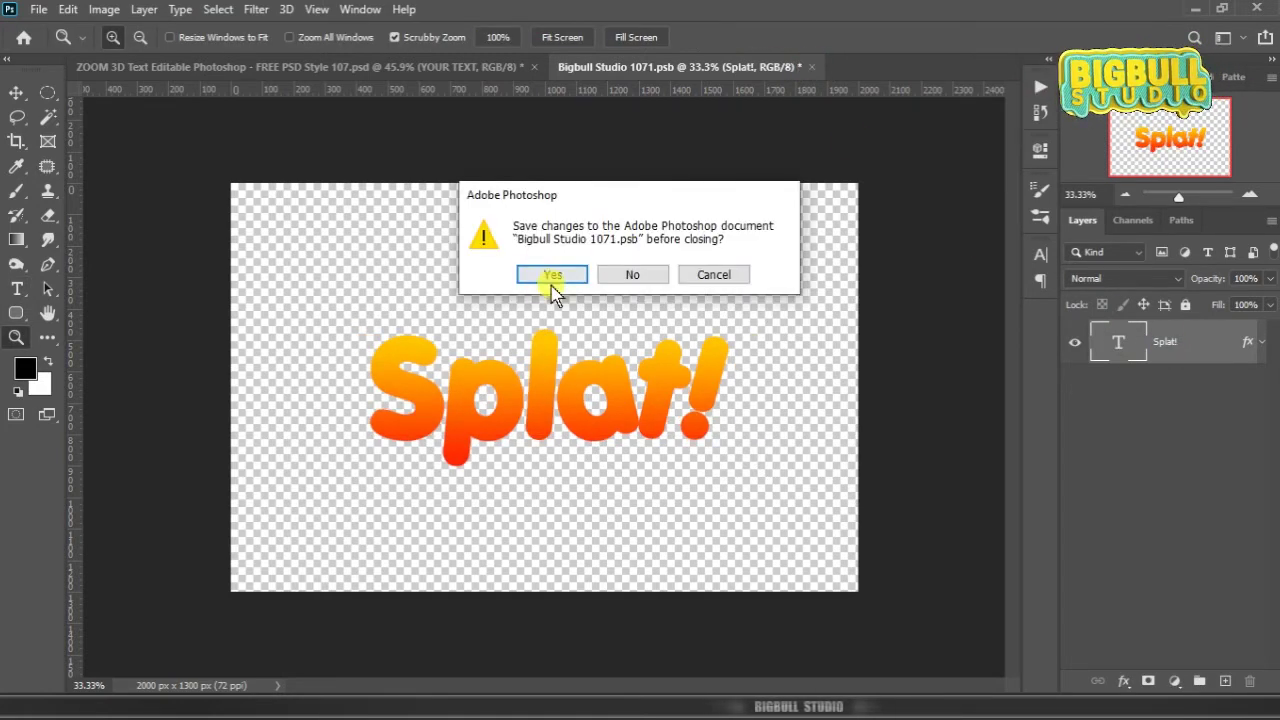
click(571, 275)
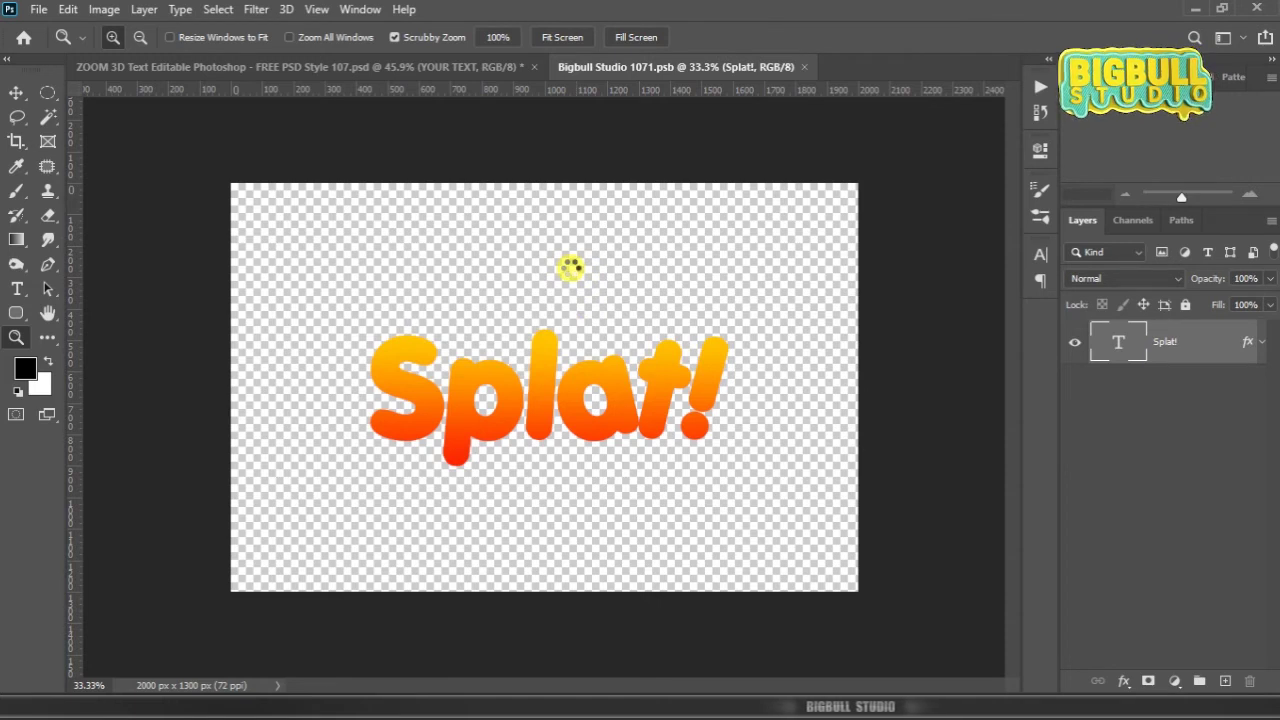
Step: Close the .psb and select YOUR TEXT in the main document showing Splat!
key(ctrl+w)
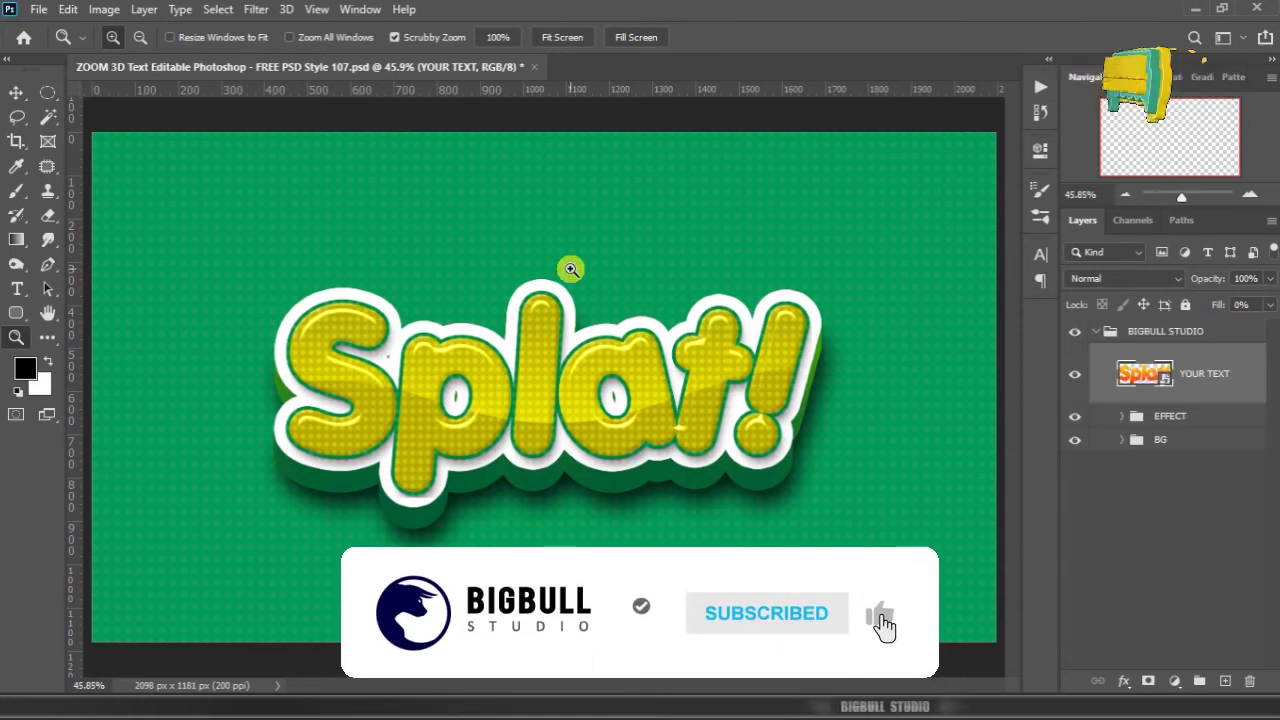
click(1205, 400)
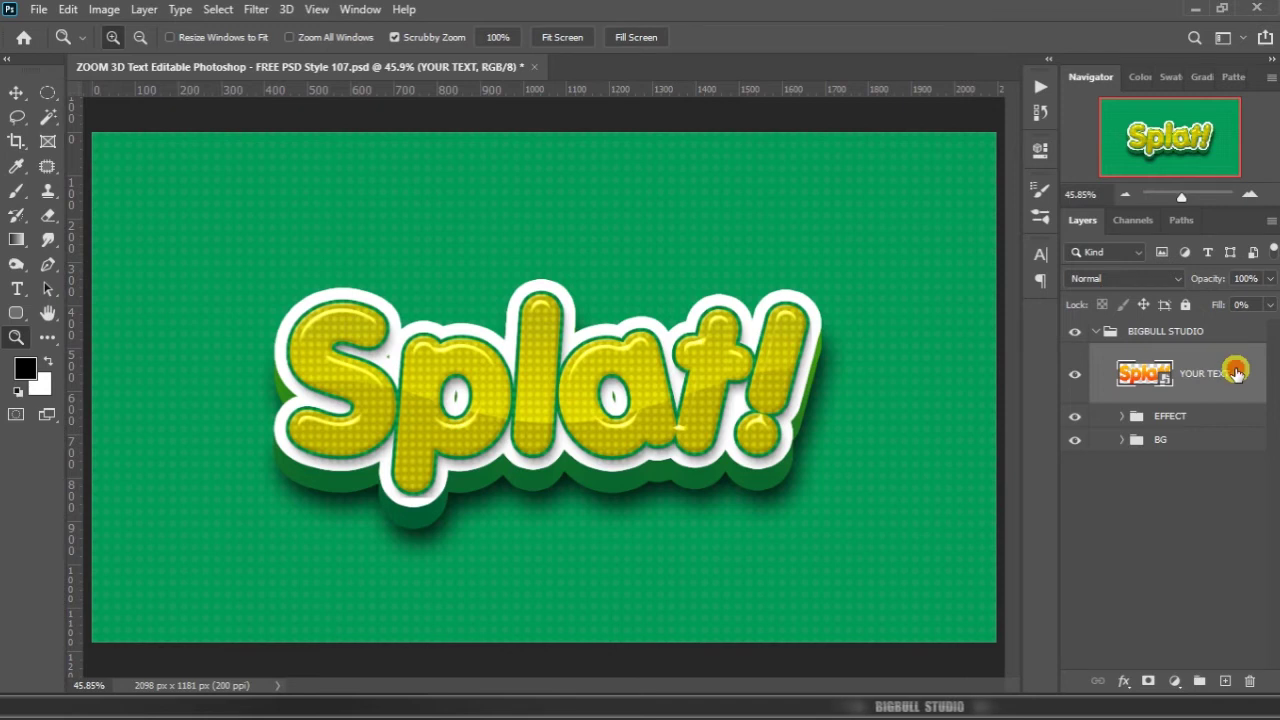
Step: Open the YOUR TEXT smart object contents and copy Zoom! from the word list
right_click(1237, 373)
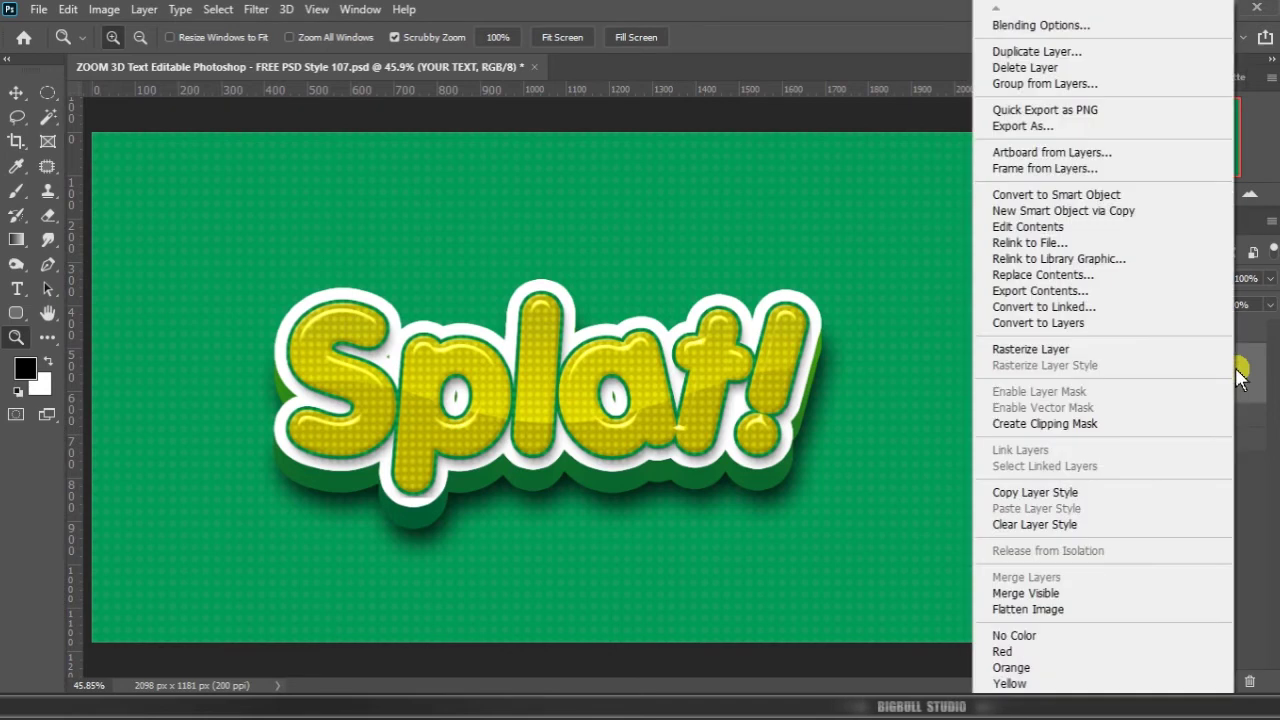
click(1142, 229)
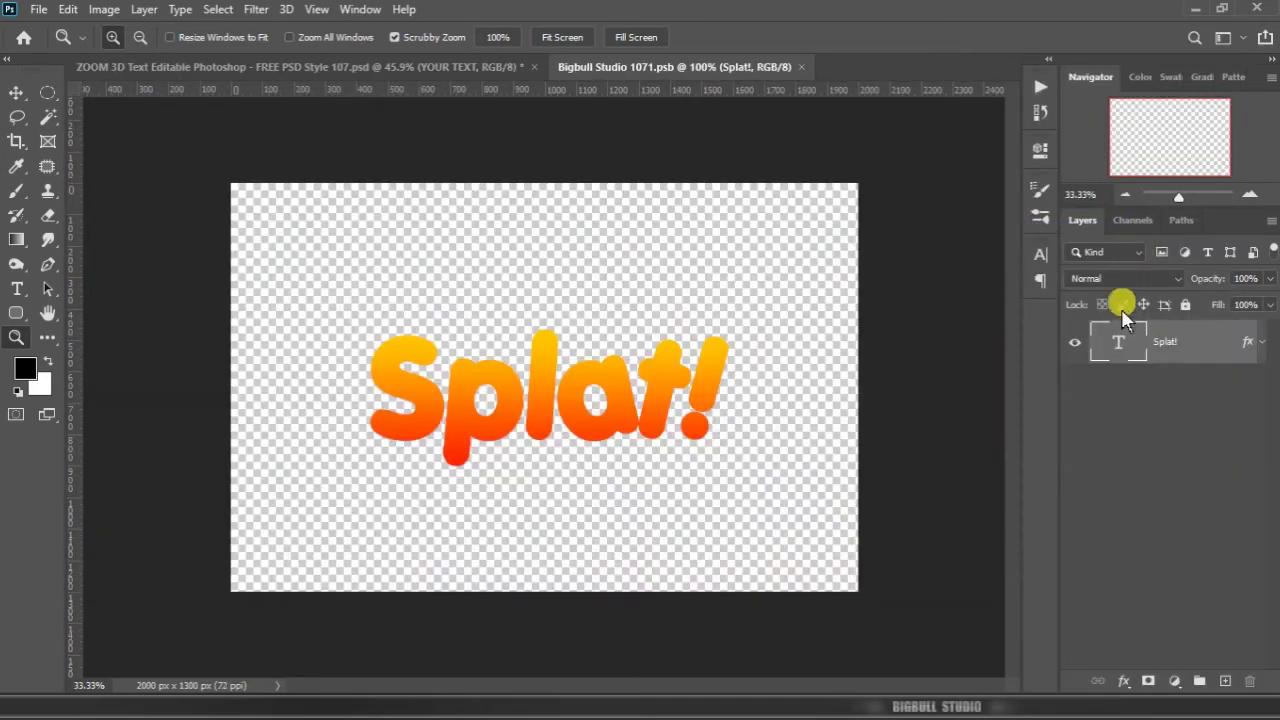
click(982, 690)
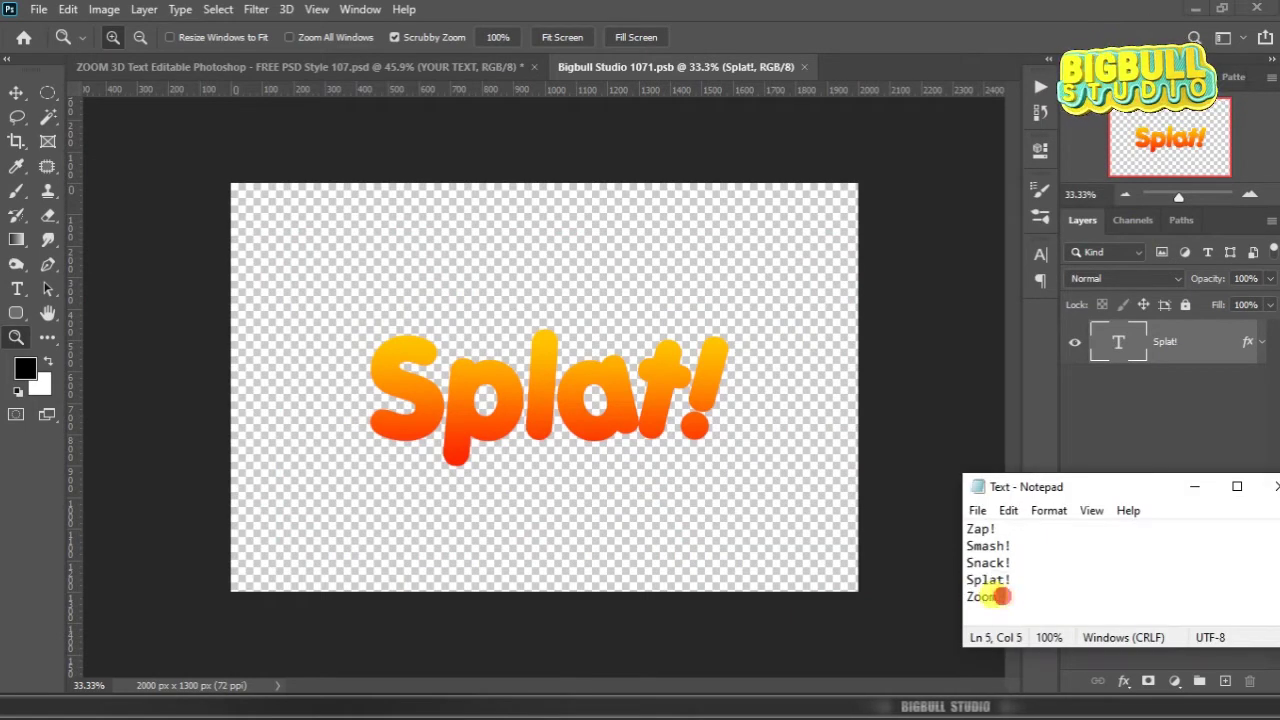
right_click(975, 597)
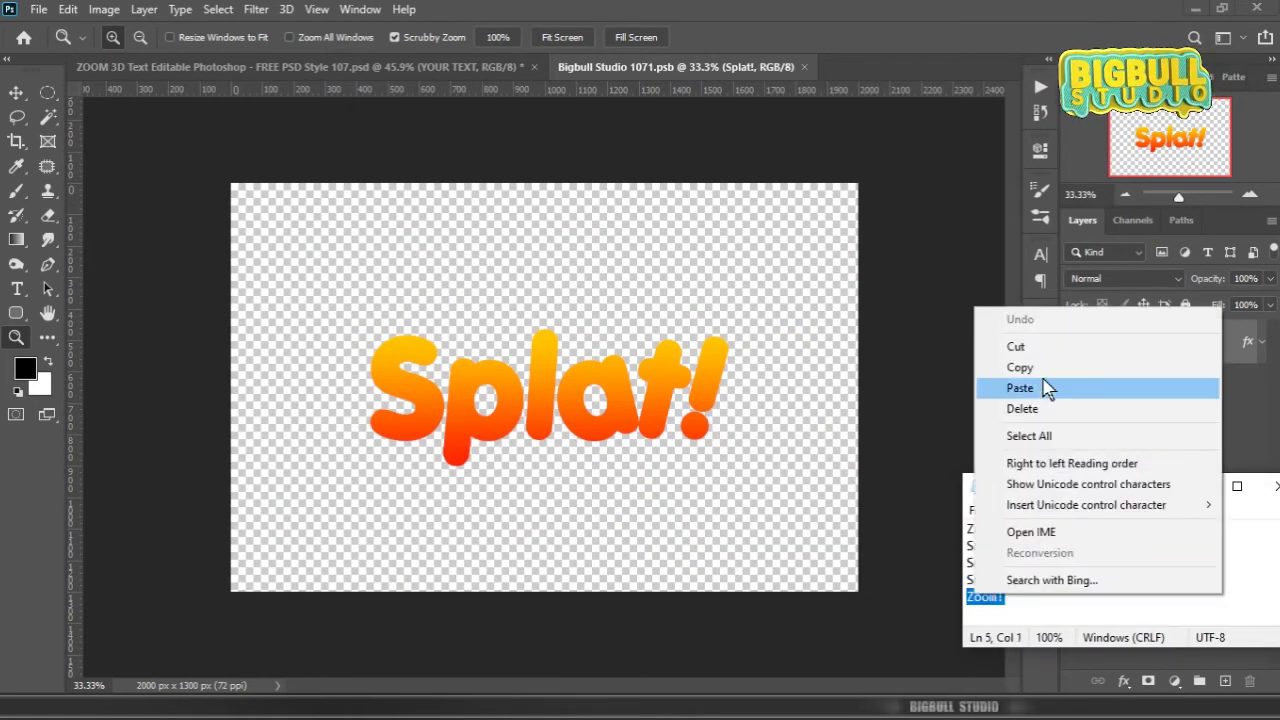
click(1000, 368)
Step: Replace Splat! with Zoom!, commit, then close and save the .psb
click(1140, 354)
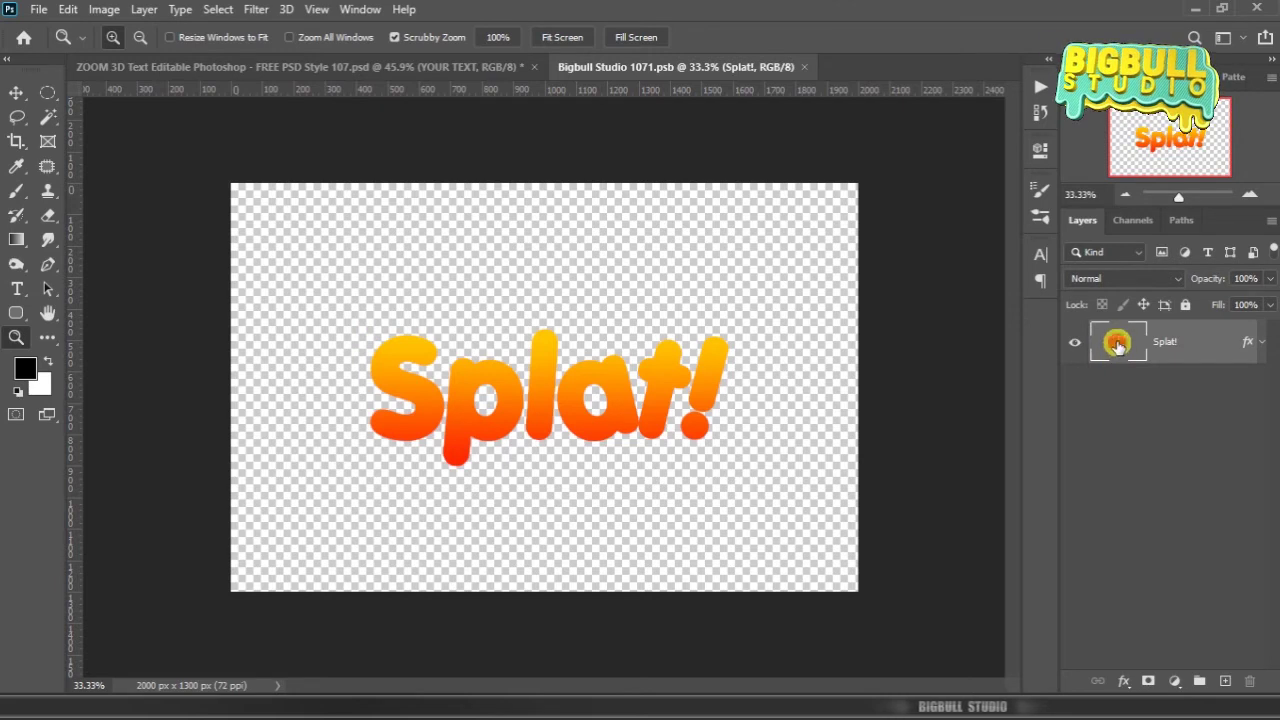
double_click(1118, 345)
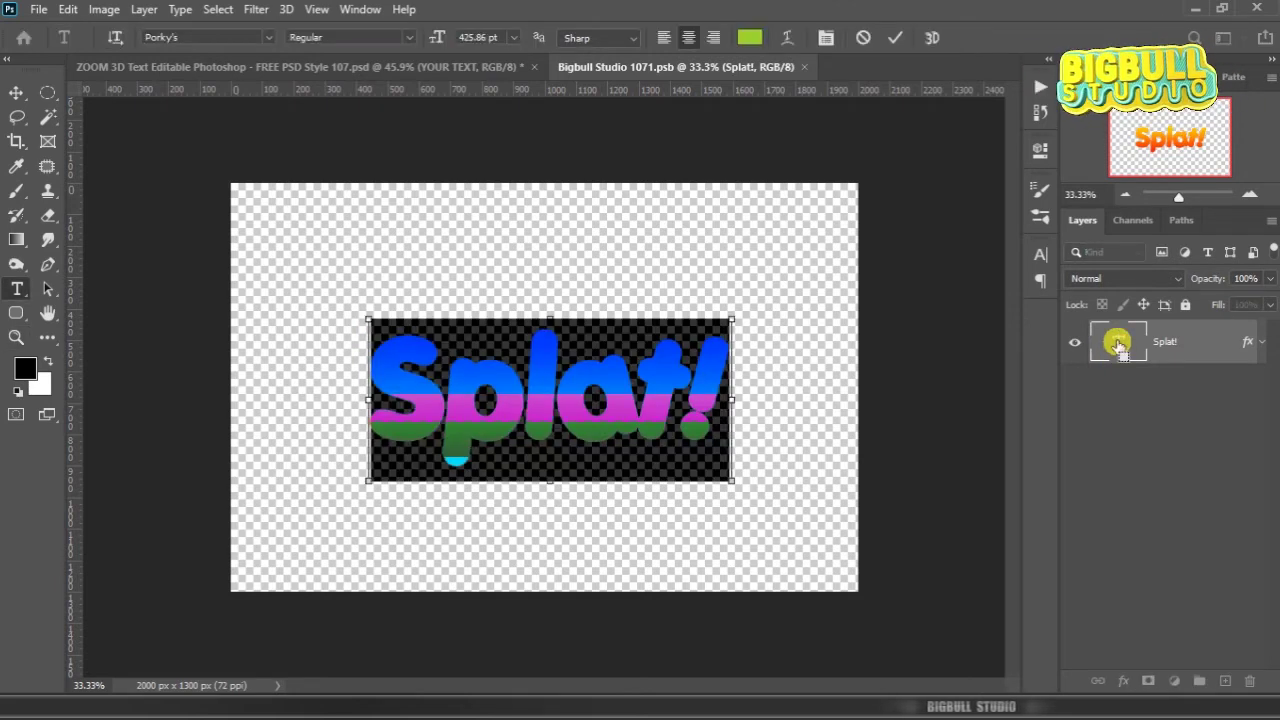
key(ctrl+v)
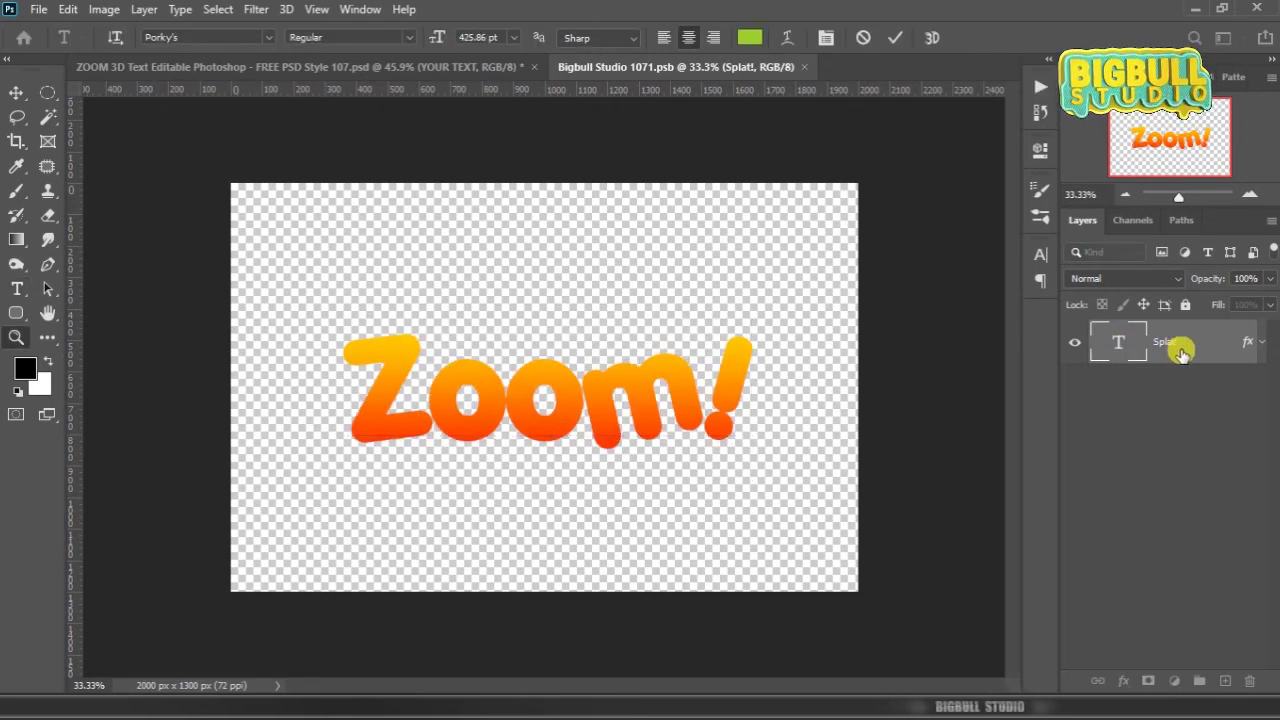
key(ctrl+Return)
key(z)
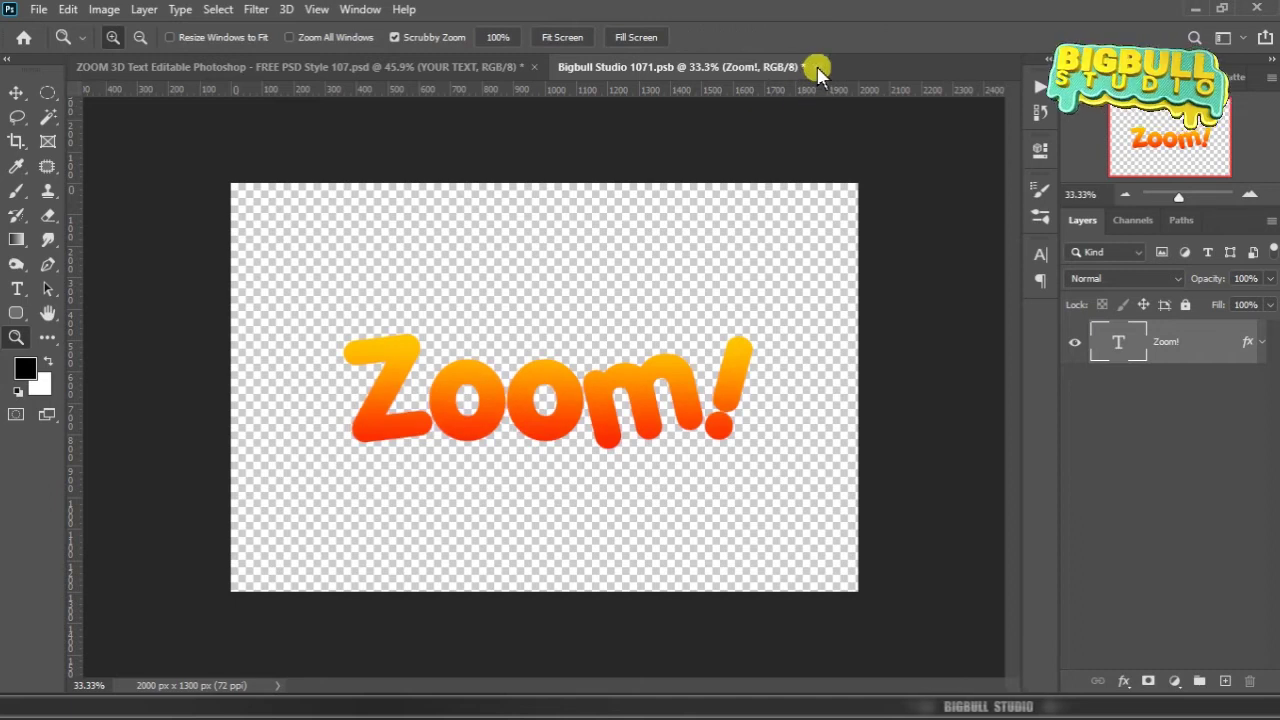
click(815, 67)
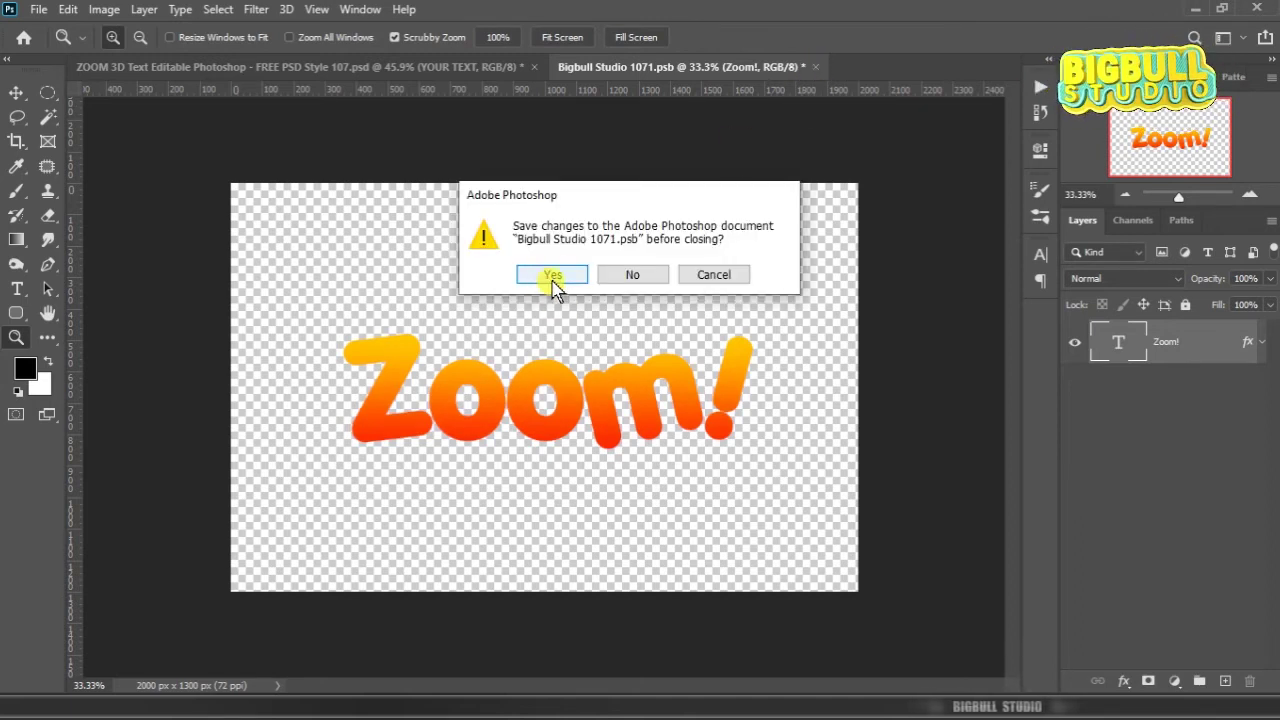
click(584, 277)
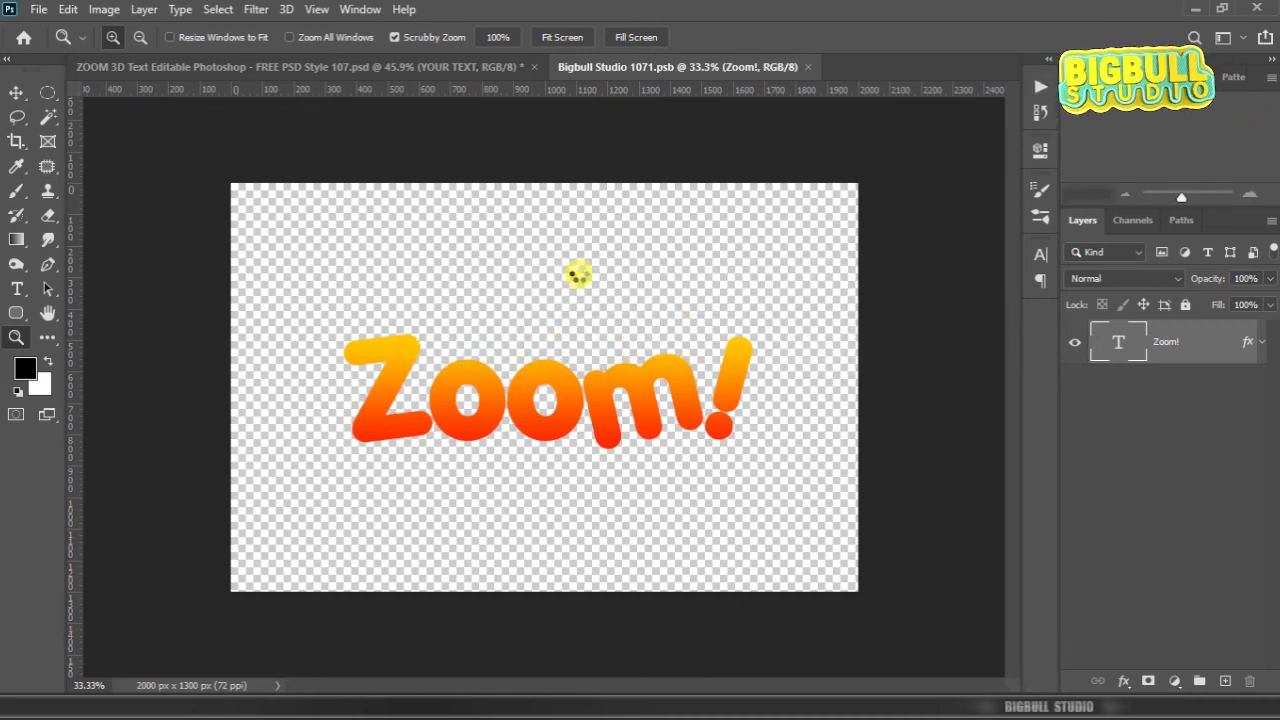
Step: Close the .psb to view Zoom! and collapse the BIGBULL STUDIO layer group
key(ctrl+w)
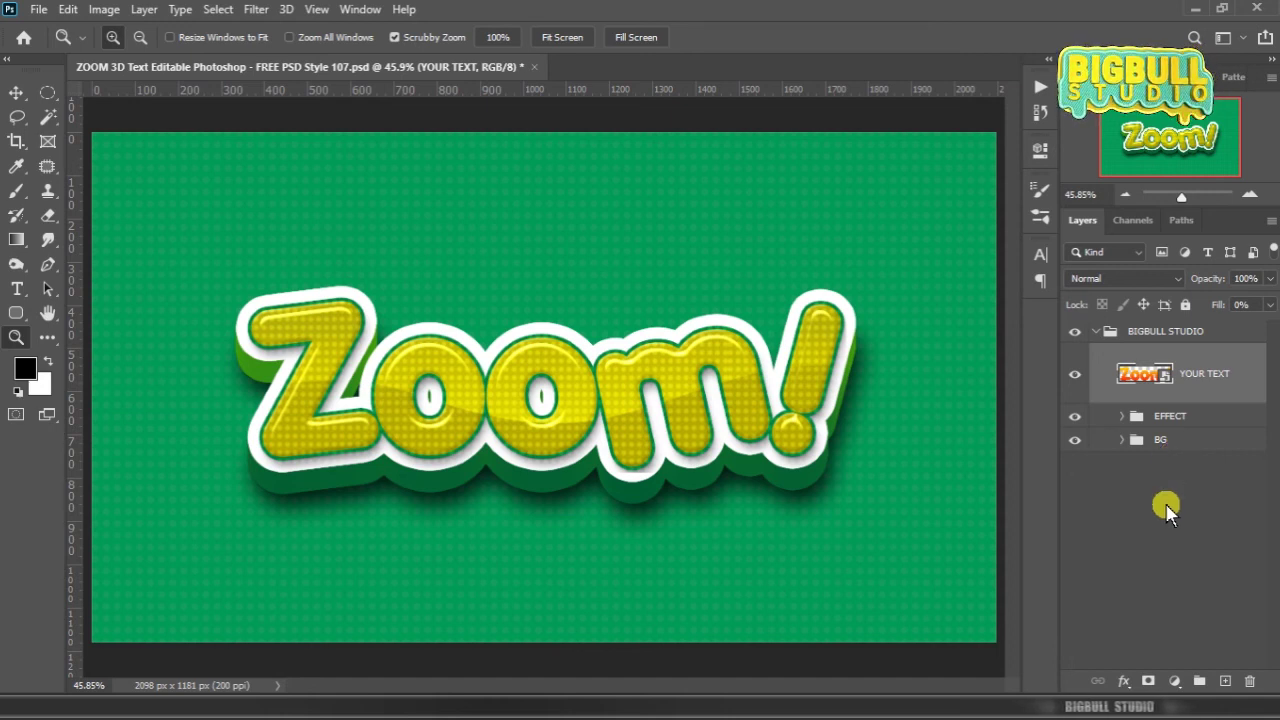
click(1097, 333)
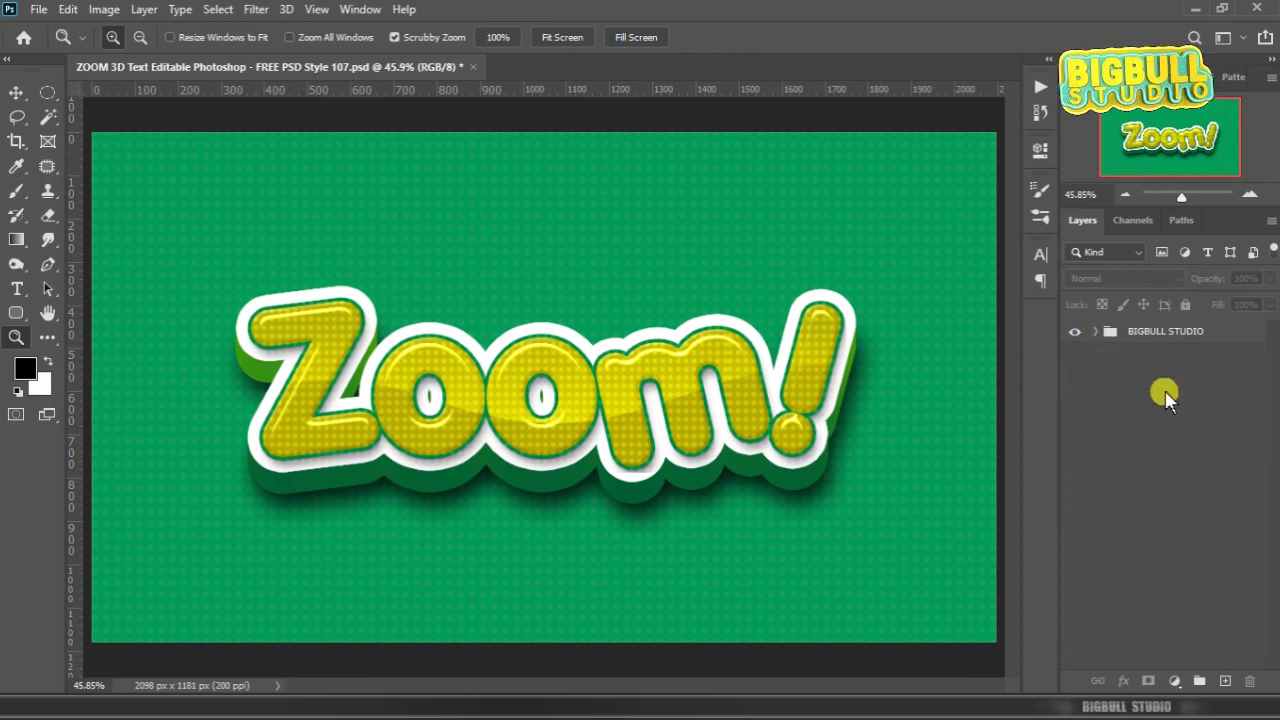